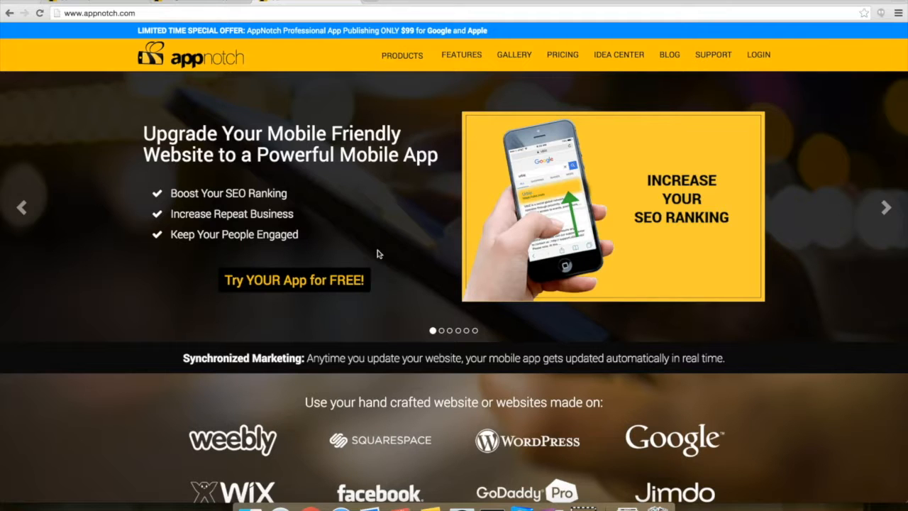
{"action": "left_click", "coordinate": [361, 279]}
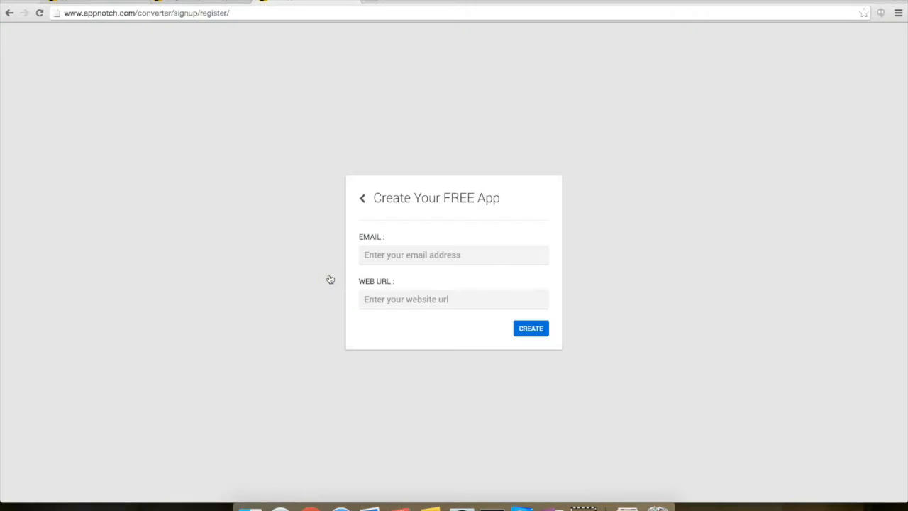
{"action": "left_click", "coordinate": [399, 255]}
{"action": "key", "text": "Down"}
{"action": "key", "text": "Return"}
{"action": "key", "text": "Tab"}
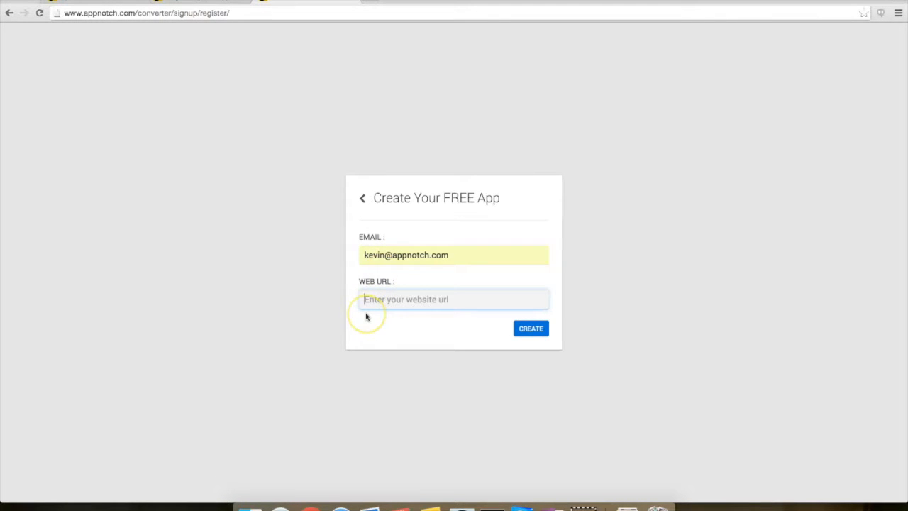
{"action": "type", "text": "www.appnotch.com"}
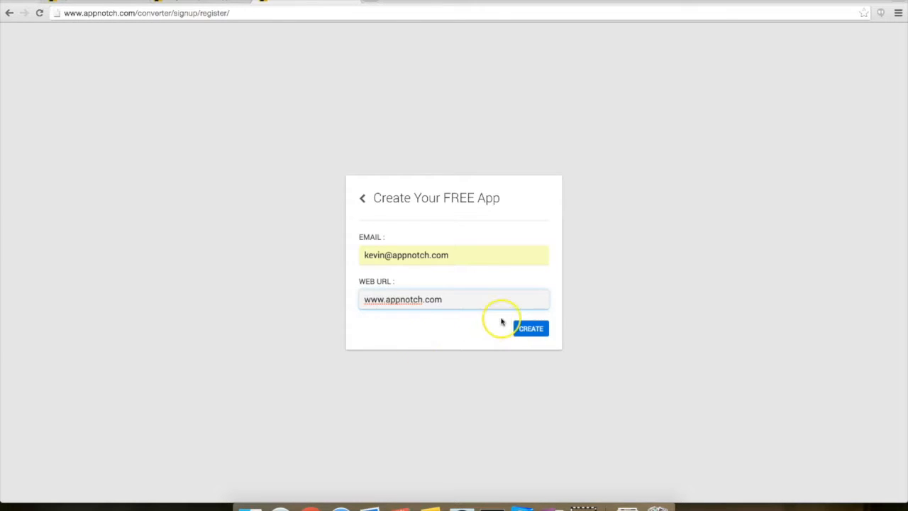
{"action": "left_click", "coordinate": [537, 330]}
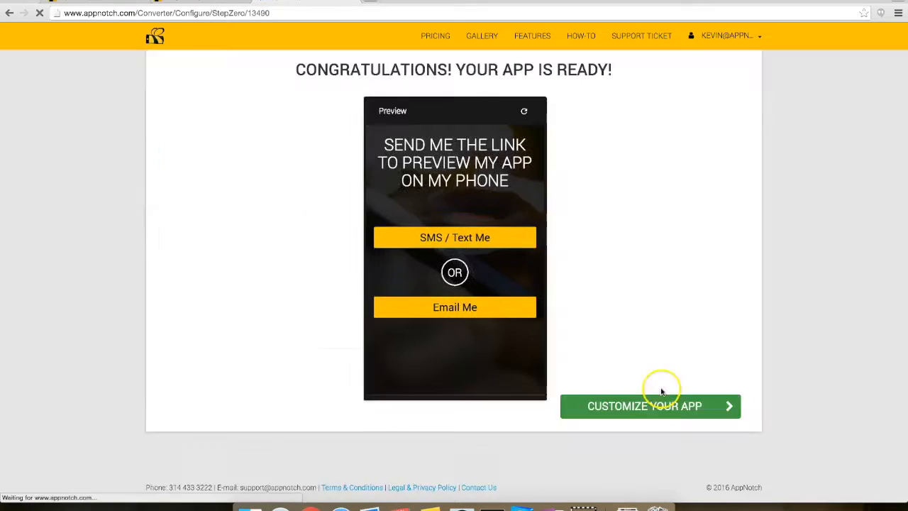
{"action": "left_click", "coordinate": [662, 398]}
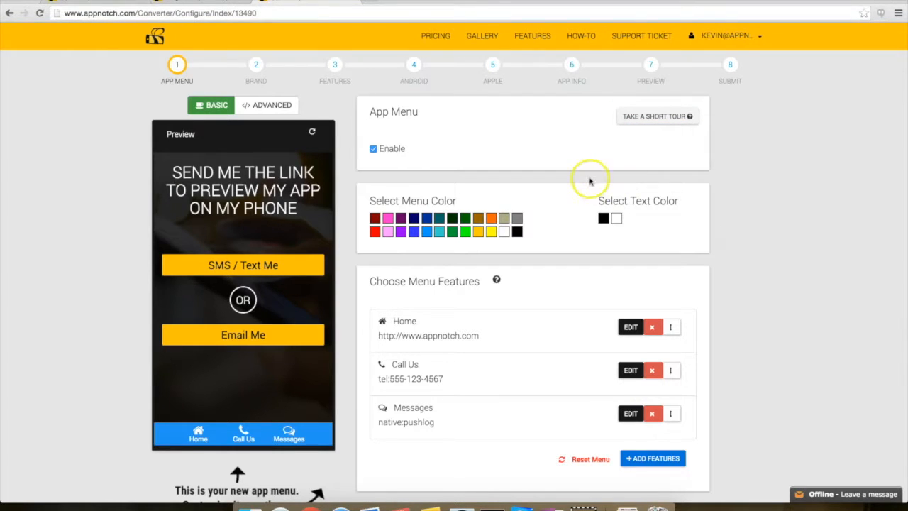
Enable Google Analytics in the app's Android settings and activate the tracker key entry.
{"action": "left_click", "coordinate": [413, 71]}
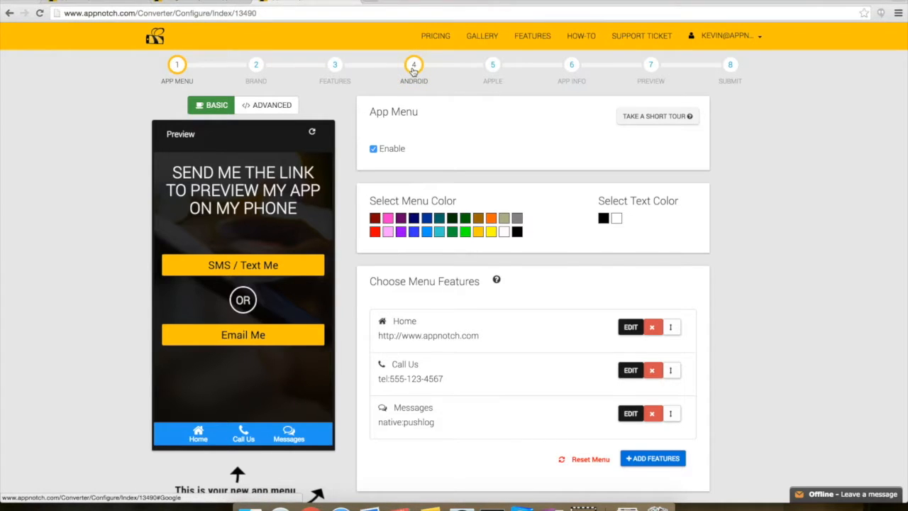
{"action": "left_click", "coordinate": [491, 68]}
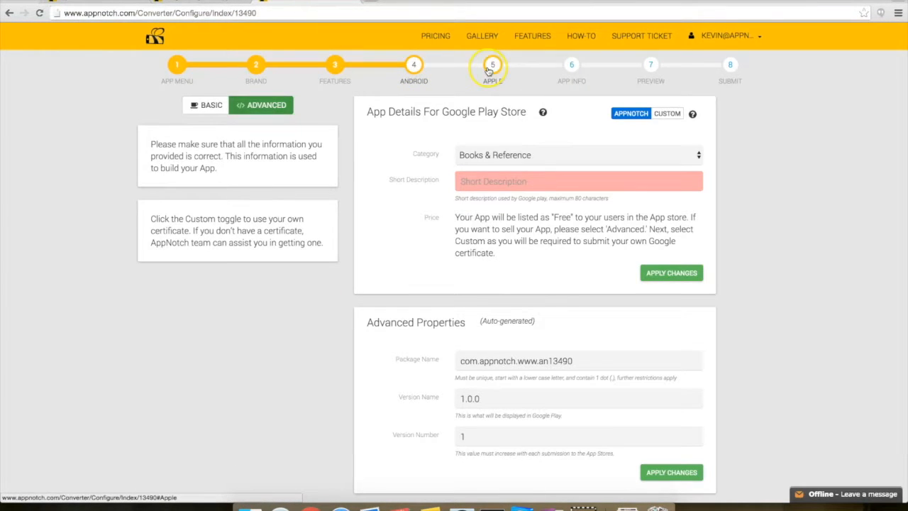
{"action": "left_click", "coordinate": [410, 71]}
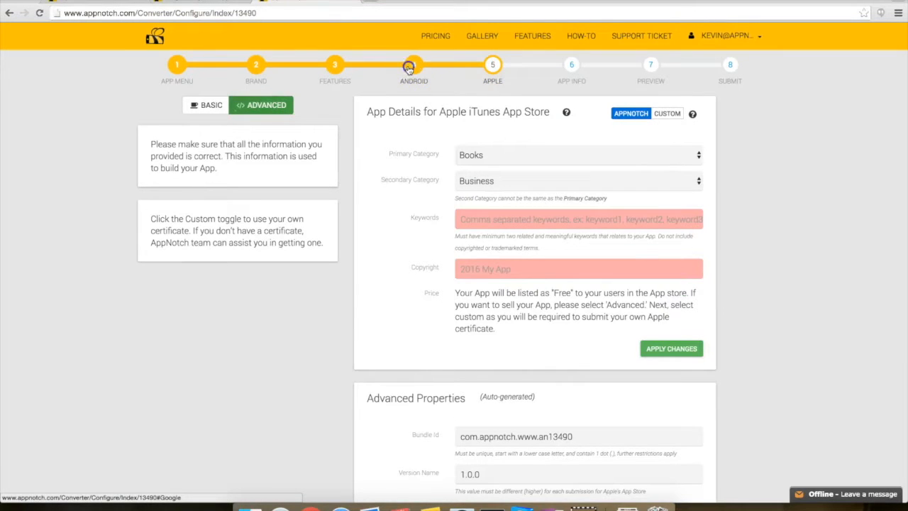
{"action": "scroll", "coordinate": [406, 168], "scroll_direction": "down", "scroll_amount": 4}
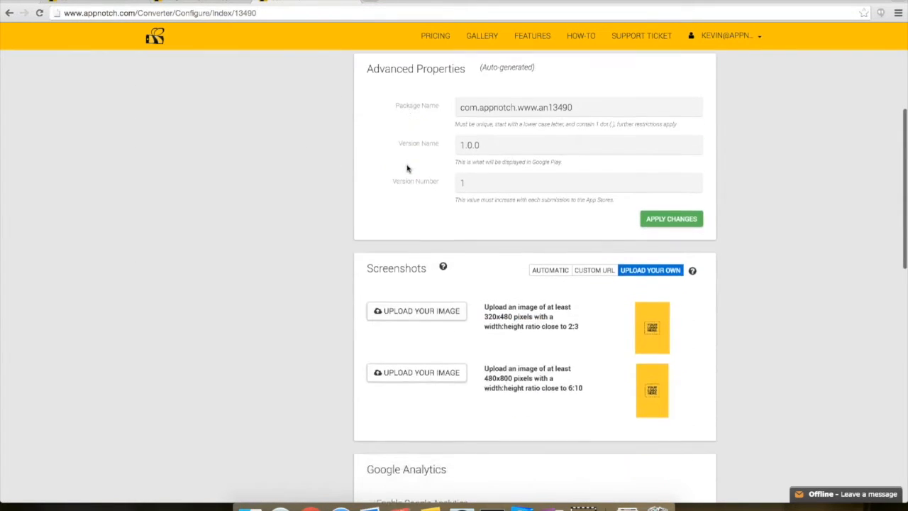
{"action": "scroll", "coordinate": [406, 168], "scroll_direction": "down", "scroll_amount": 4}
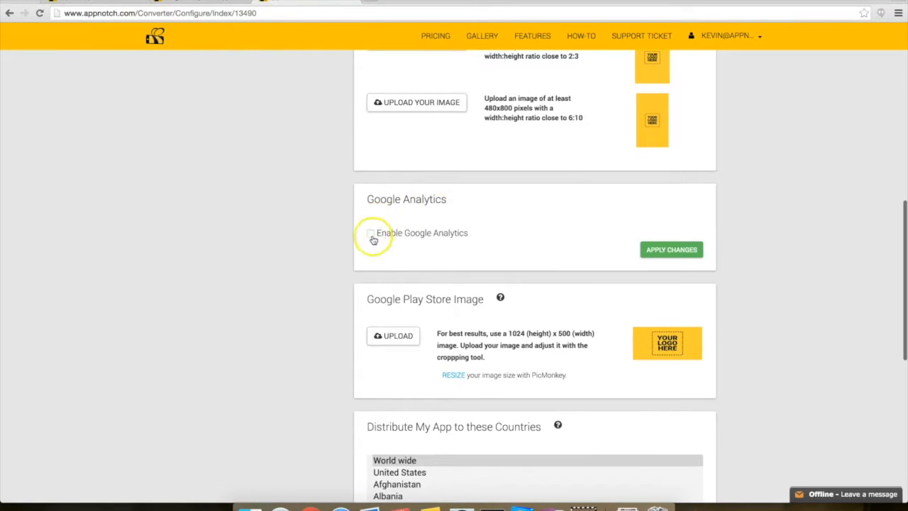
{"action": "left_click", "coordinate": [370, 235]}
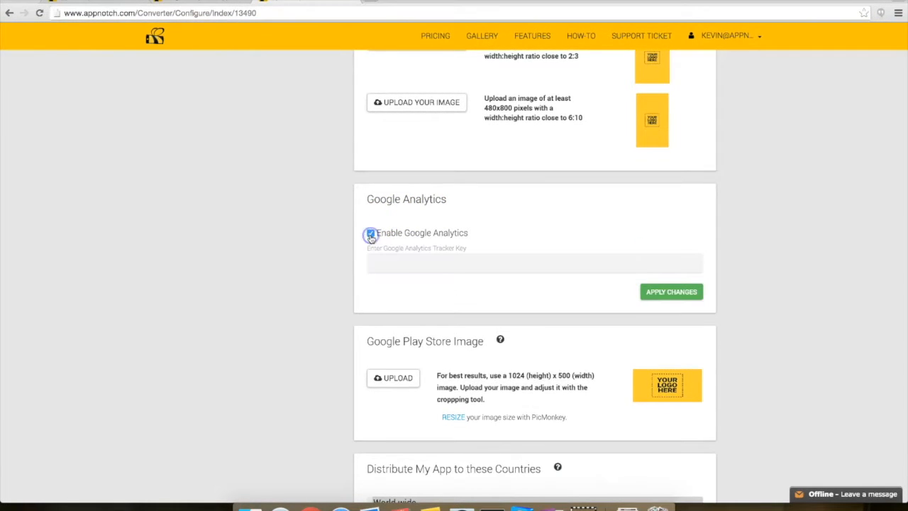
{"action": "left_click", "coordinate": [517, 265]}
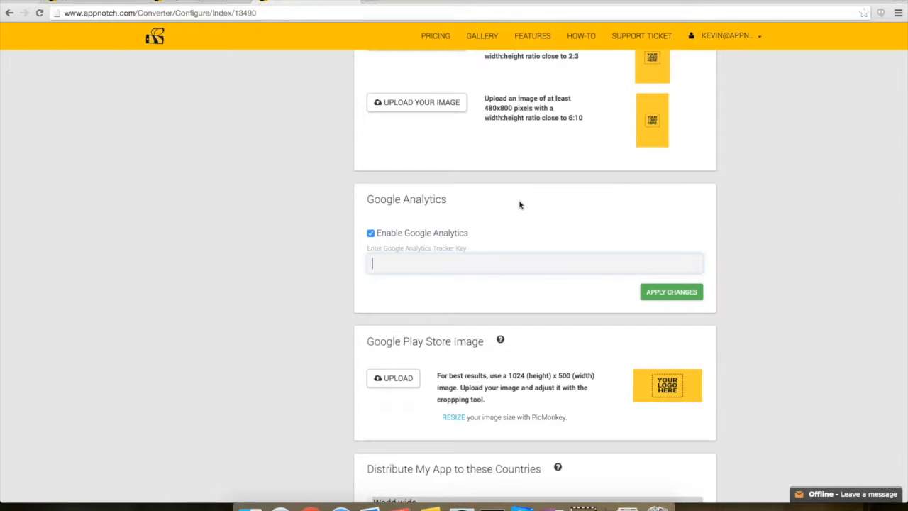
Open the how-to FAQ's Google Analytics section and expand the answer on getting a tracking ID.
{"action": "left_click", "coordinate": [588, 41]}
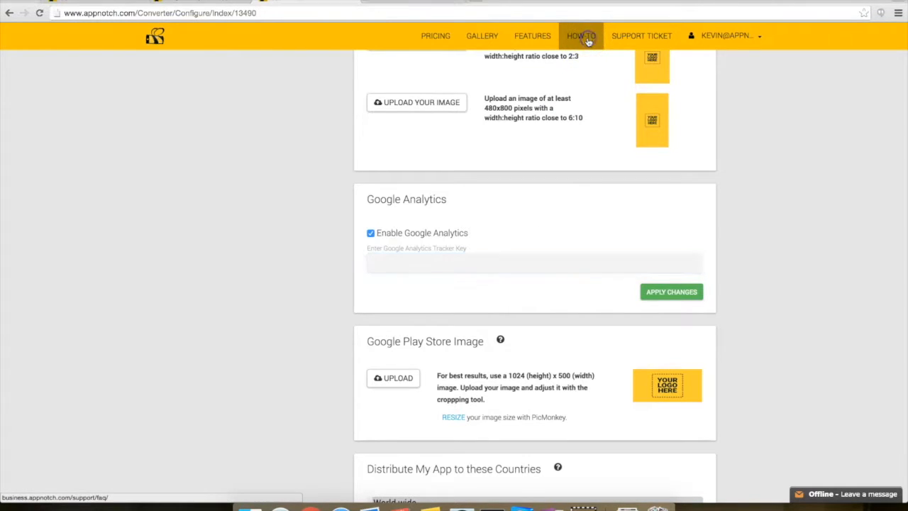
{"action": "left_click", "coordinate": [418, 4]}
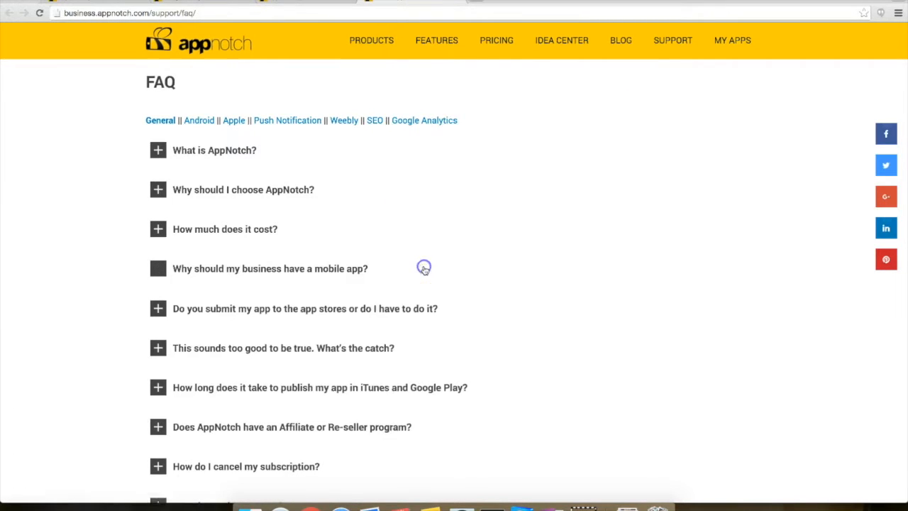
{"action": "left_click", "coordinate": [426, 120]}
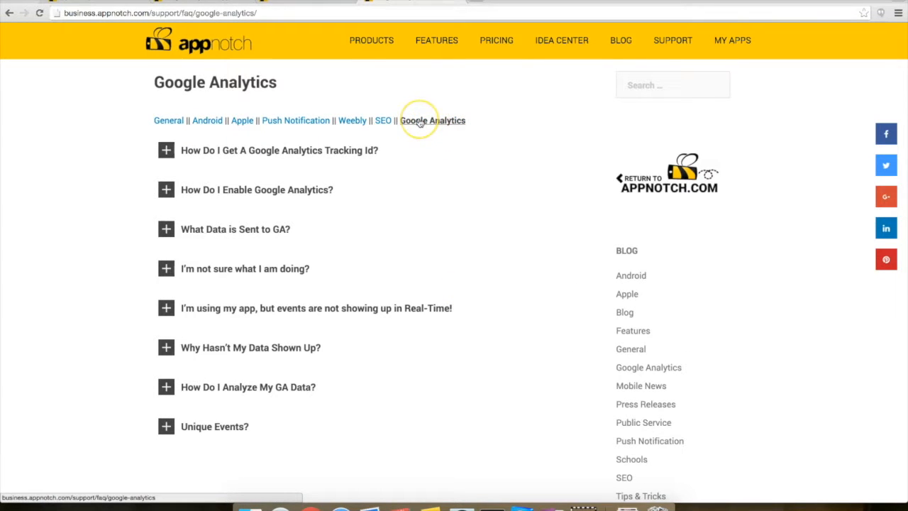
{"action": "scroll", "coordinate": [339, 162], "scroll_direction": "down", "scroll_amount": 1}
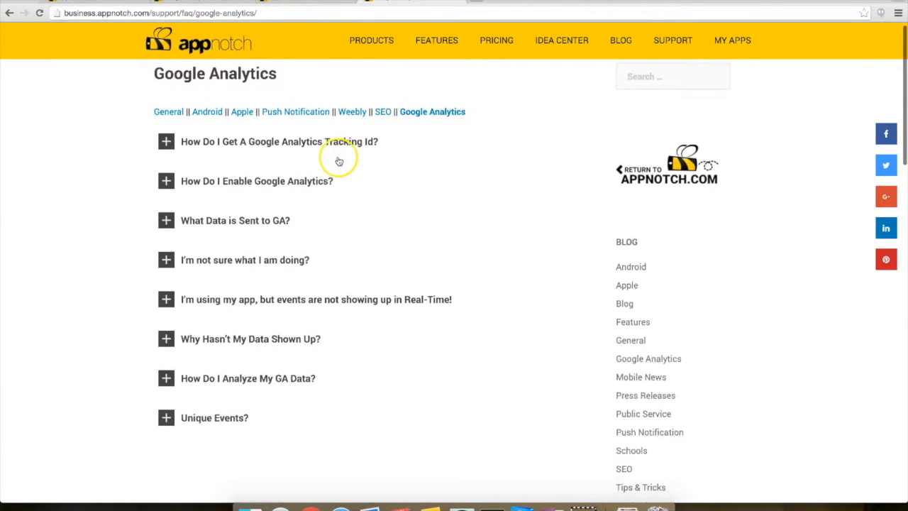
{"action": "scroll", "coordinate": [329, 154], "scroll_direction": "up", "scroll_amount": 1}
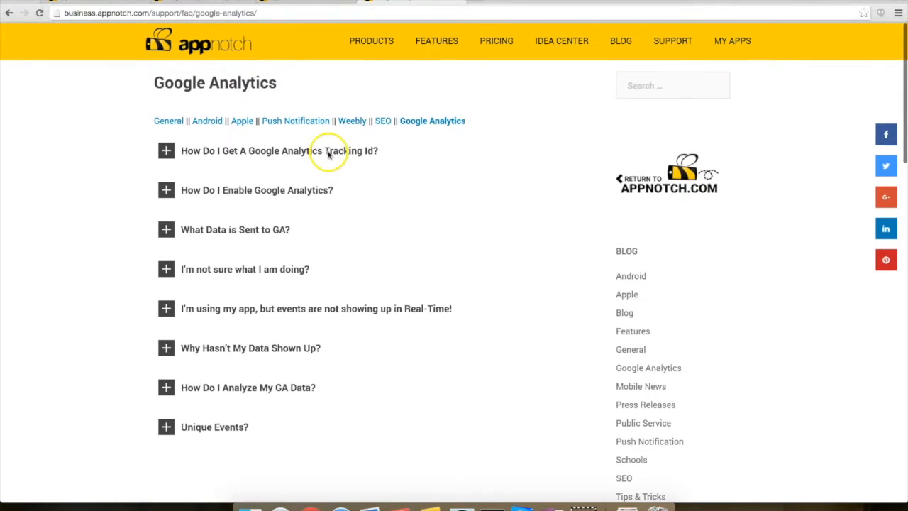
{"action": "left_click", "coordinate": [289, 157]}
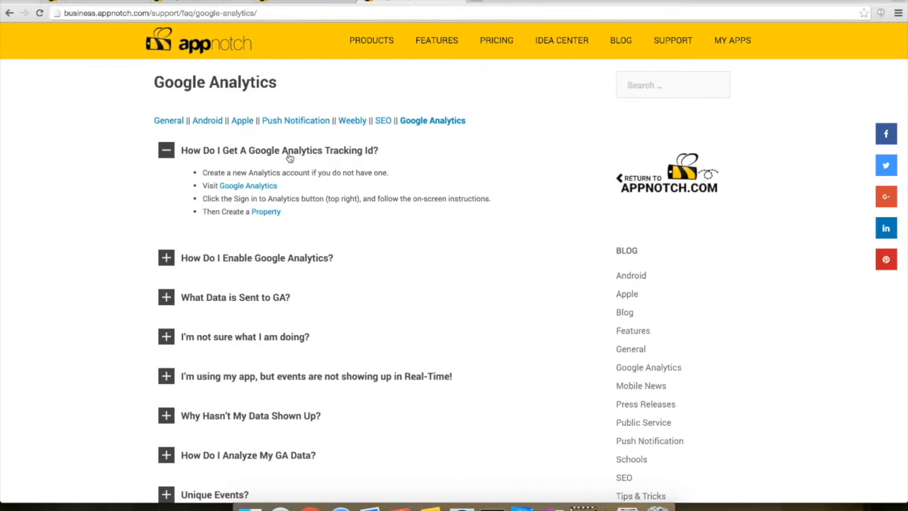
Open the Google Analytics site linked in the FAQ answer and go to the Google Analytics sign-in.
{"action": "left_click", "coordinate": [254, 186], "text": "super"}
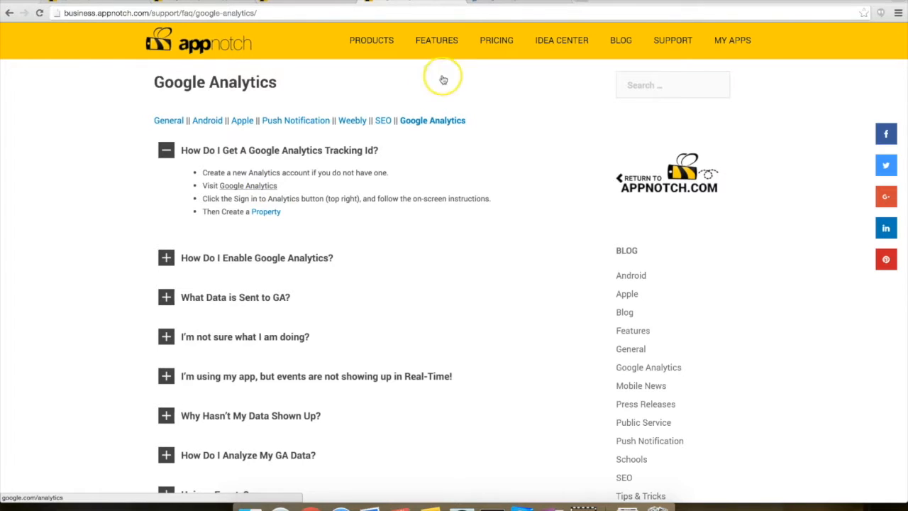
{"action": "left_click", "coordinate": [498, 4]}
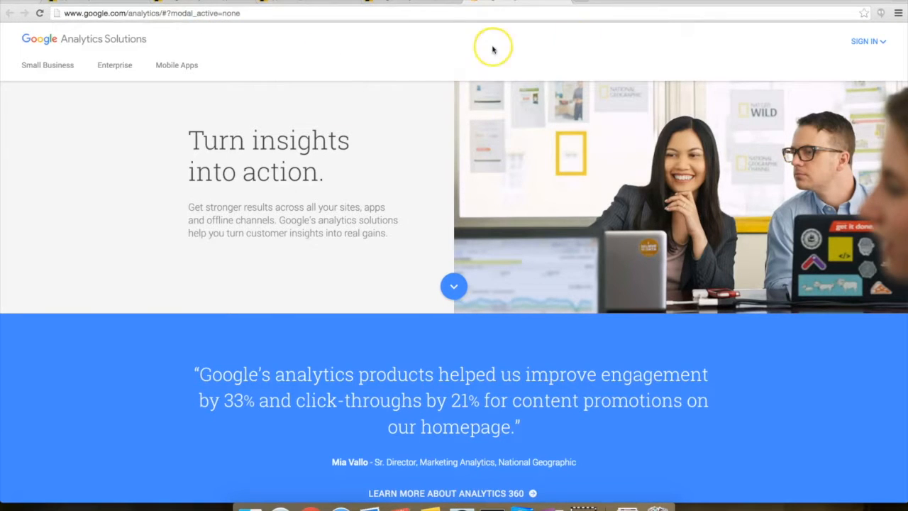
{"action": "left_click", "coordinate": [864, 43]}
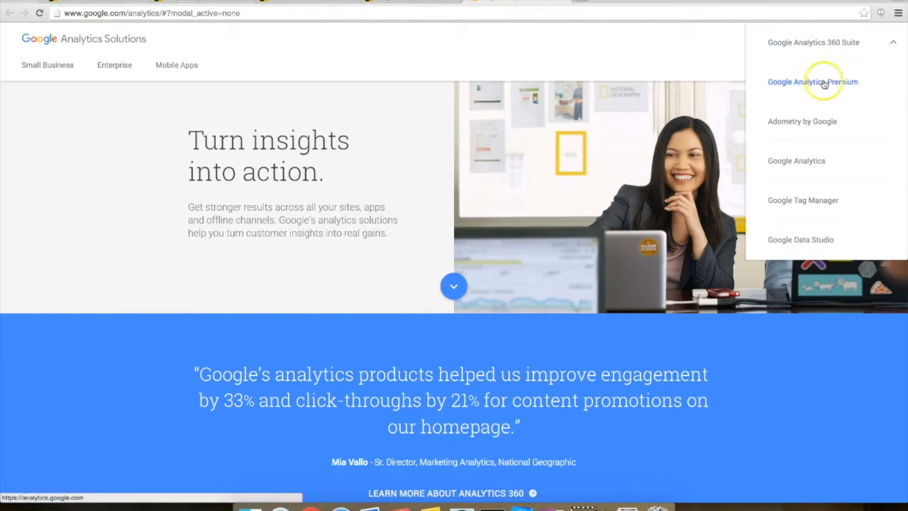
{"action": "left_click", "coordinate": [808, 163]}
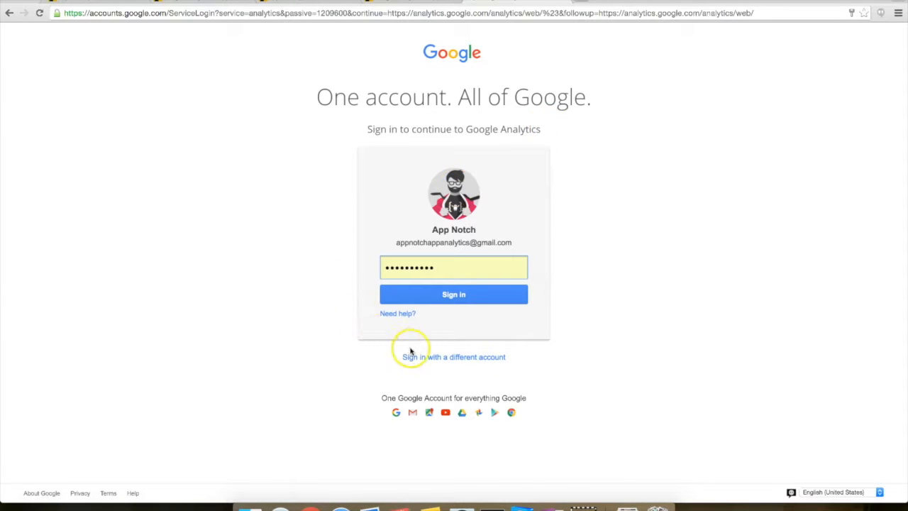
Choose a different account from the saved one and open the form for creating a new Google account.
{"action": "left_click", "coordinate": [447, 358]}
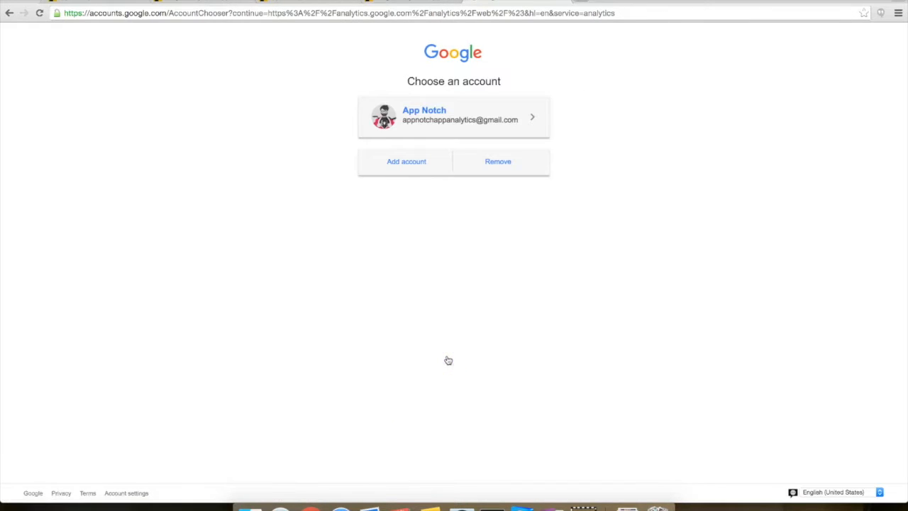
{"action": "left_click", "coordinate": [402, 162]}
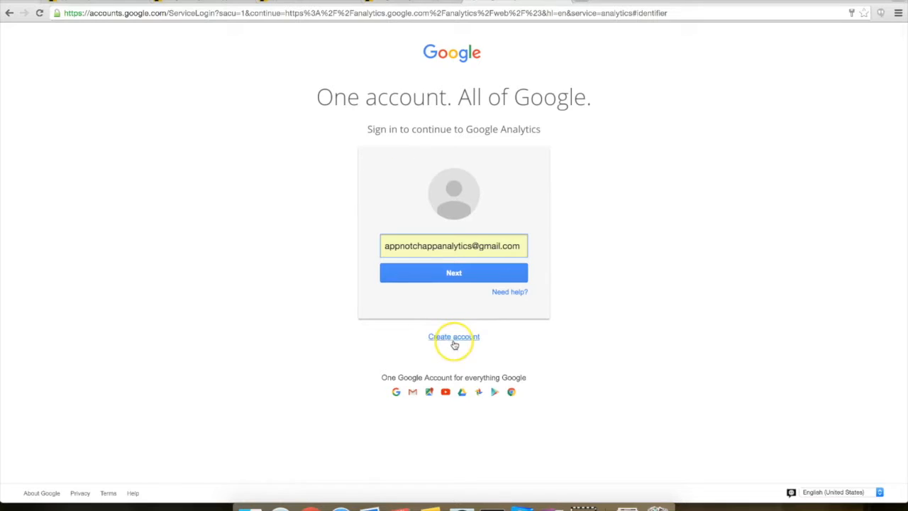
{"action": "left_click", "coordinate": [454, 336]}
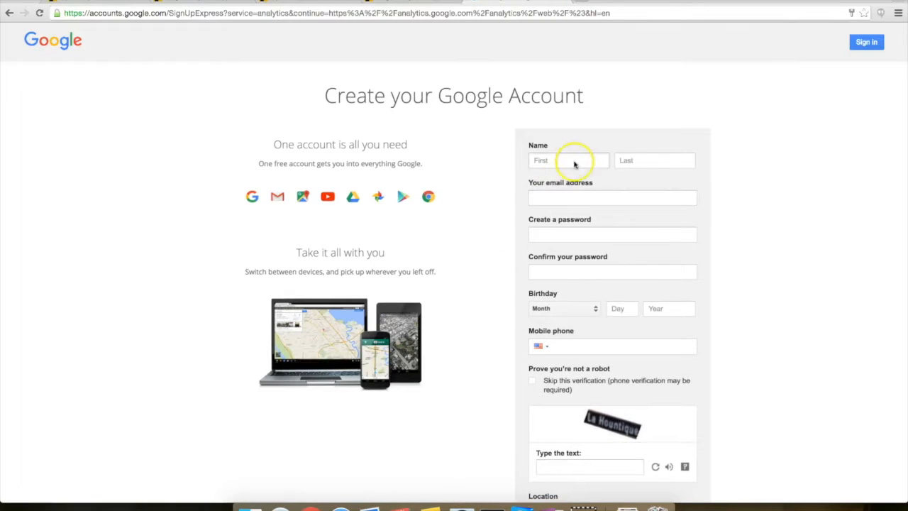
Fill in the new Google account's first and last name, email address, password and password confirmation.
{"action": "left_click", "coordinate": [580, 157]}
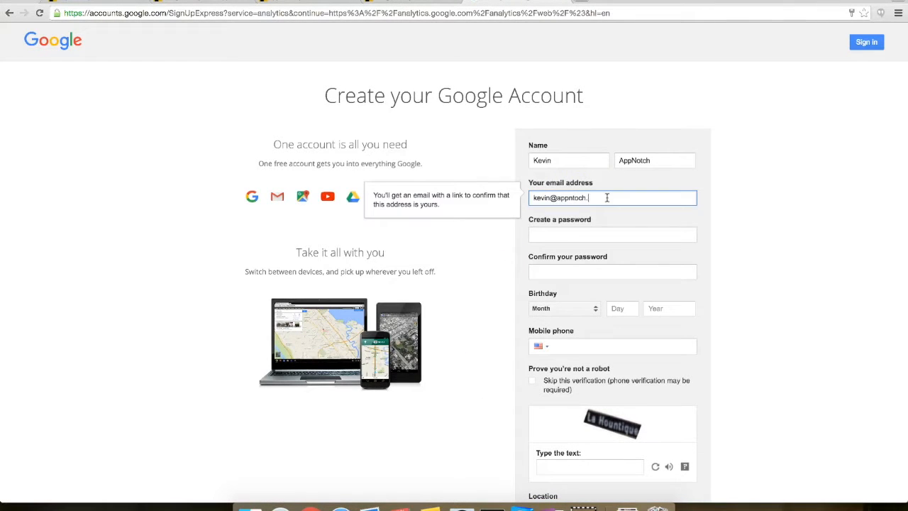
{"action": "type", "text": "com"}
{"action": "key", "text": "Tab"}
{"action": "type", "text": "•••••••••"}
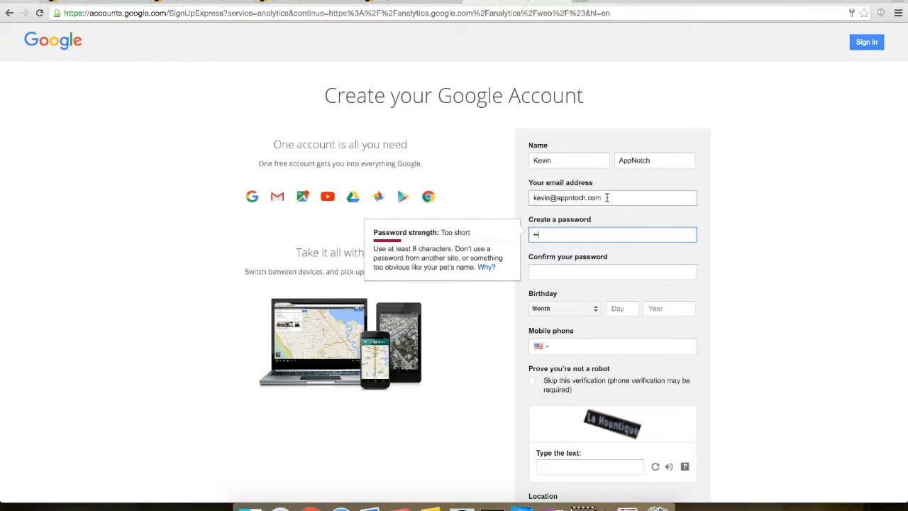
{"action": "left_click", "coordinate": [600, 270]}
{"action": "type", "text": "•••••••••"}
Enter the account holder's birth month, day and year in the Google account form.
{"action": "left_click", "coordinate": [589, 308]}
{"action": "left_click", "coordinate": [568, 369]}
{"action": "left_click", "coordinate": [615, 310]}
{"action": "type", "text": "1"}
{"action": "left_click", "coordinate": [654, 311]}
{"action": "type", "text": "1969"}
Leave the mobile phone empty, enter the robot-check text and agree to the Terms of Service and Privacy Policy.
{"action": "left_click", "coordinate": [659, 347]}
{"action": "scroll", "coordinate": [727, 342], "scroll_direction": "down", "scroll_amount": 1}
{"action": "scroll", "coordinate": [728, 341], "scroll_direction": "down", "scroll_amount": 1}
{"action": "key", "text": "Tab"}
{"action": "key", "text": "Tab"}
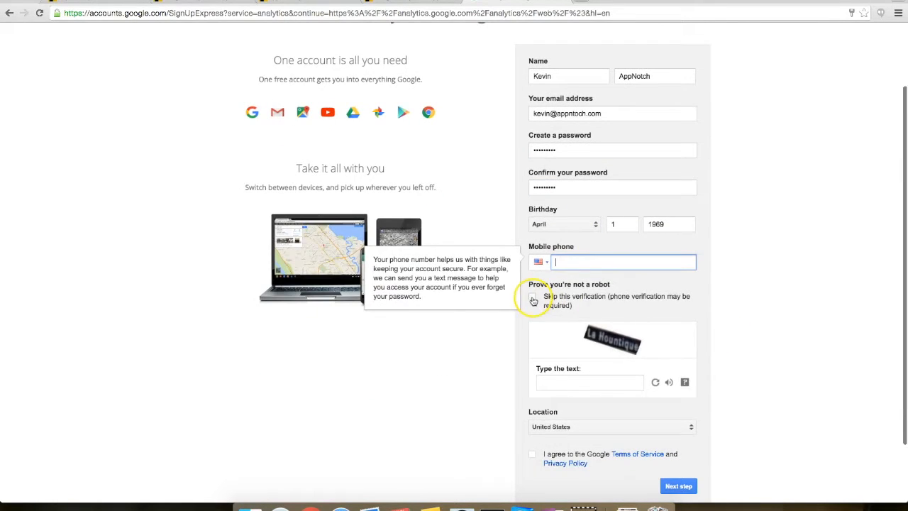
{"action": "type", "text": "La Hountique"}
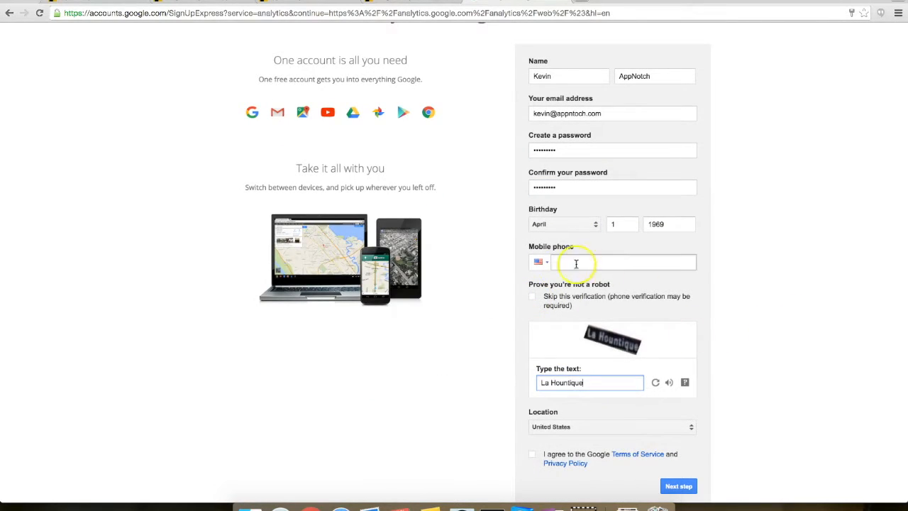
{"action": "scroll", "coordinate": [671, 357], "scroll_direction": "down", "scroll_amount": 1}
{"action": "left_click", "coordinate": [533, 423]}
Review and submit the completed Google account form, and let the browser save the account's password.
{"action": "scroll", "coordinate": [778, 371], "scroll_direction": "up", "scroll_amount": 3}
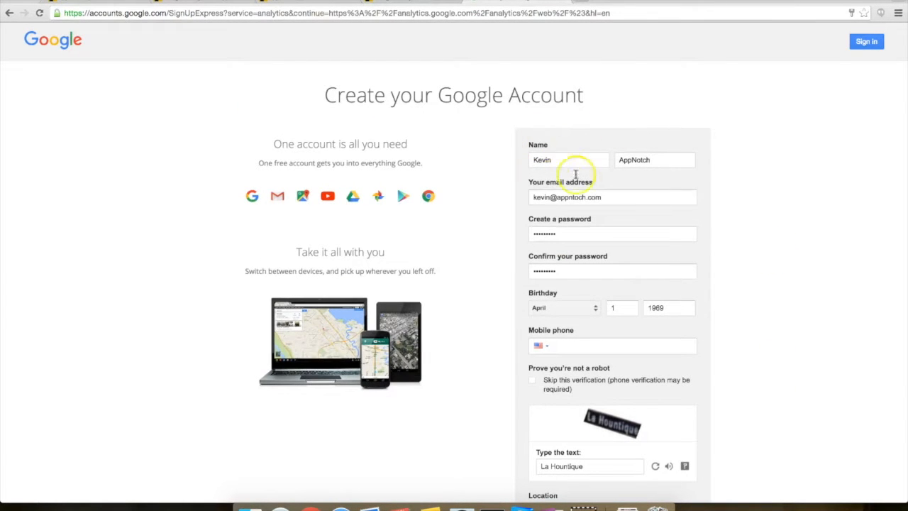
{"action": "scroll", "coordinate": [586, 186], "scroll_direction": "down", "scroll_amount": 3}
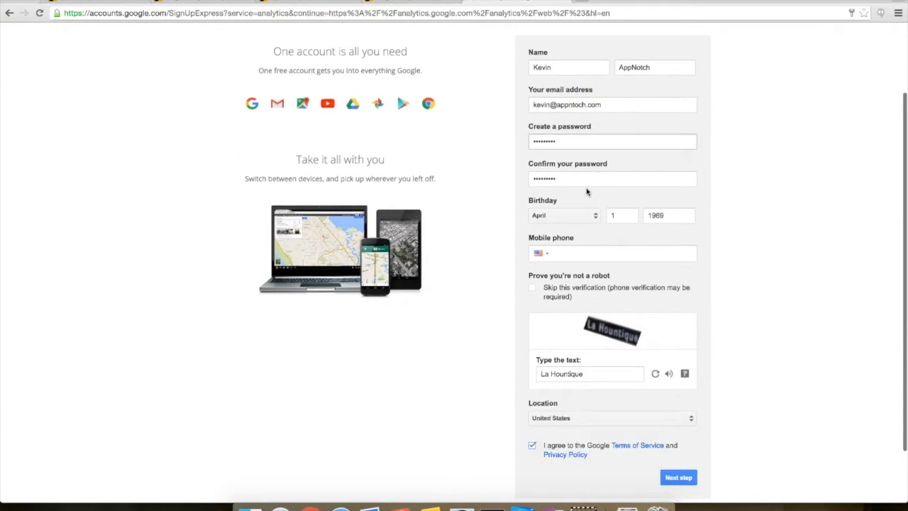
{"action": "scroll", "coordinate": [595, 234], "scroll_direction": "down", "scroll_amount": 2}
{"action": "left_click", "coordinate": [677, 428]}
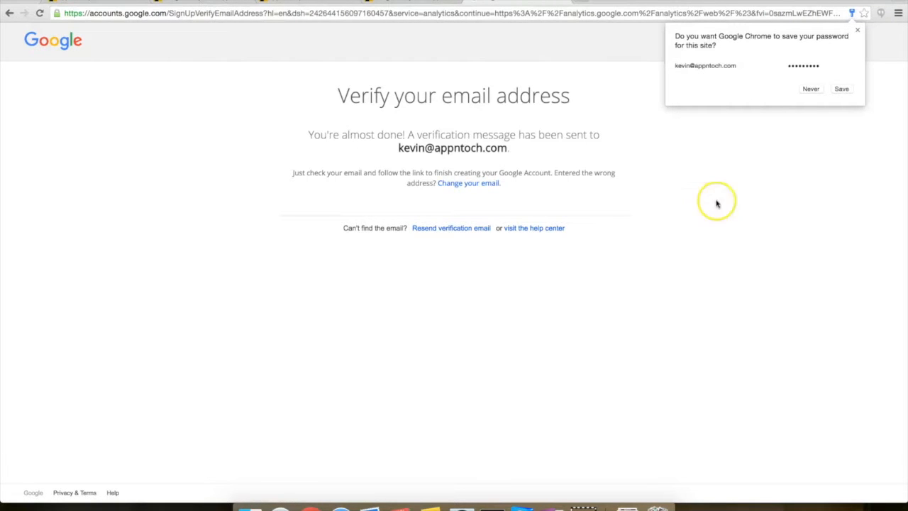
{"action": "left_click", "coordinate": [842, 89]}
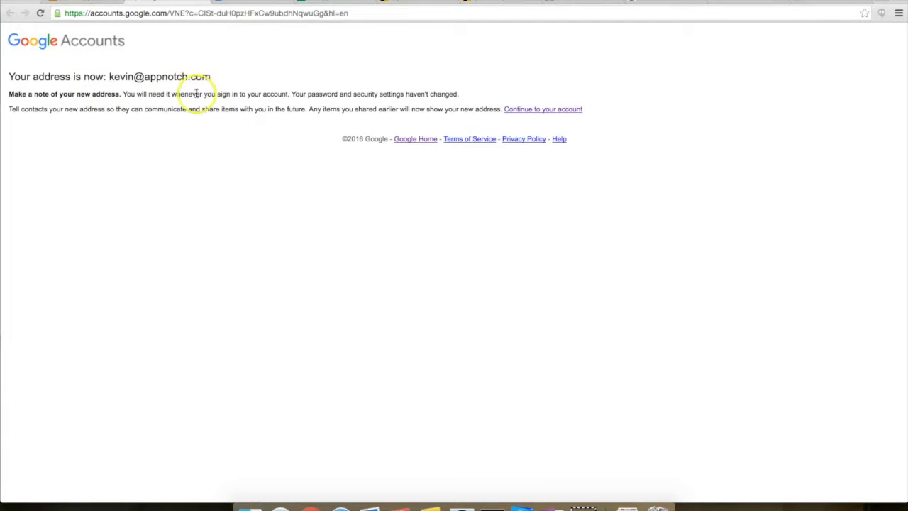
Continue to the new Google account after its email verification and look over the My Account overview.
{"action": "left_click", "coordinate": [551, 111]}
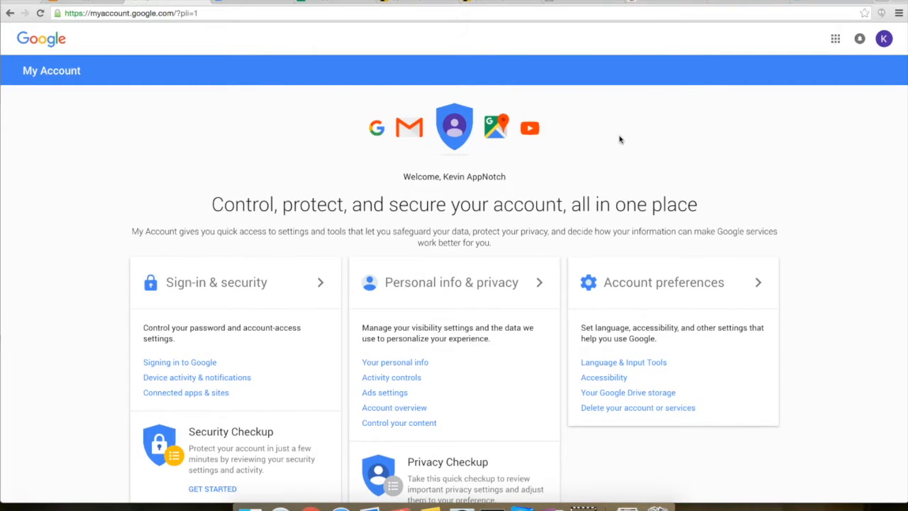
{"action": "scroll", "coordinate": [620, 139], "scroll_direction": "down", "scroll_amount": 5}
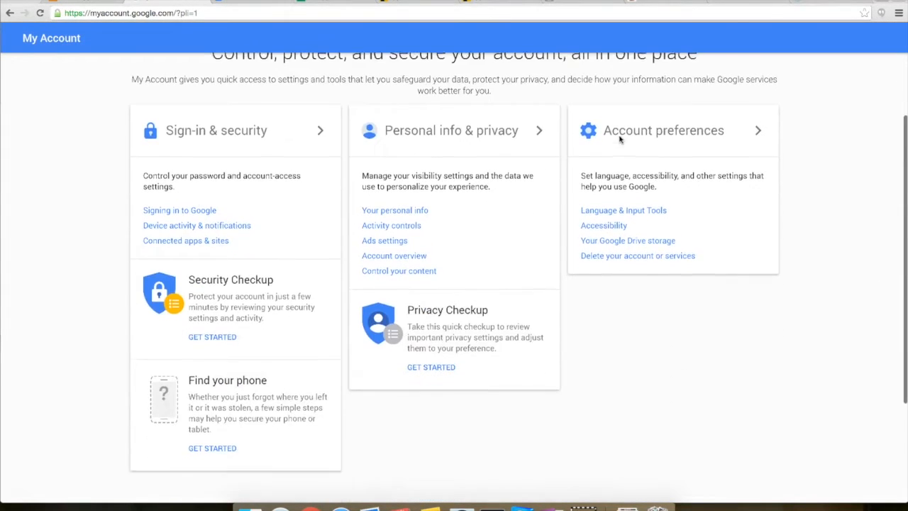
Follow the AppNotch FAQ's Google Analytics link, sign in to Google Analytics and start signing up for an account.
{"action": "scroll", "coordinate": [586, 308], "scroll_direction": "up", "scroll_amount": 5}
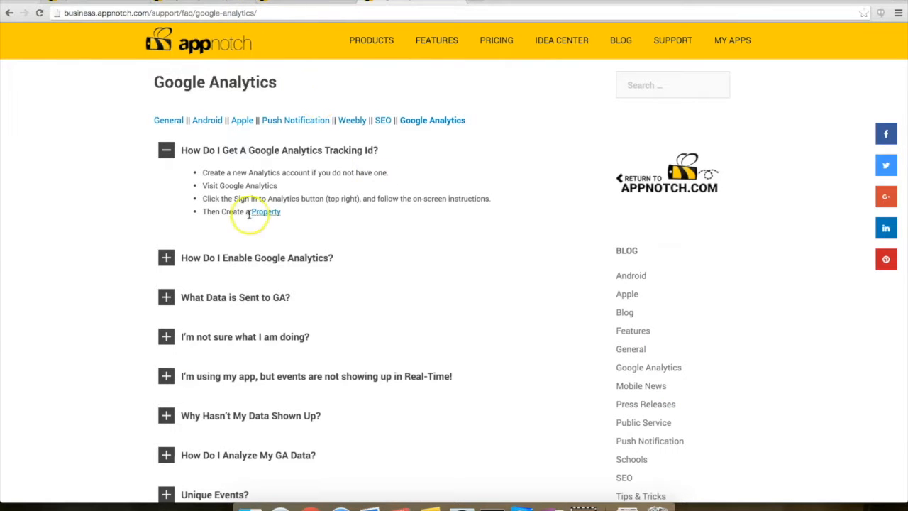
{"action": "left_click", "coordinate": [252, 188]}
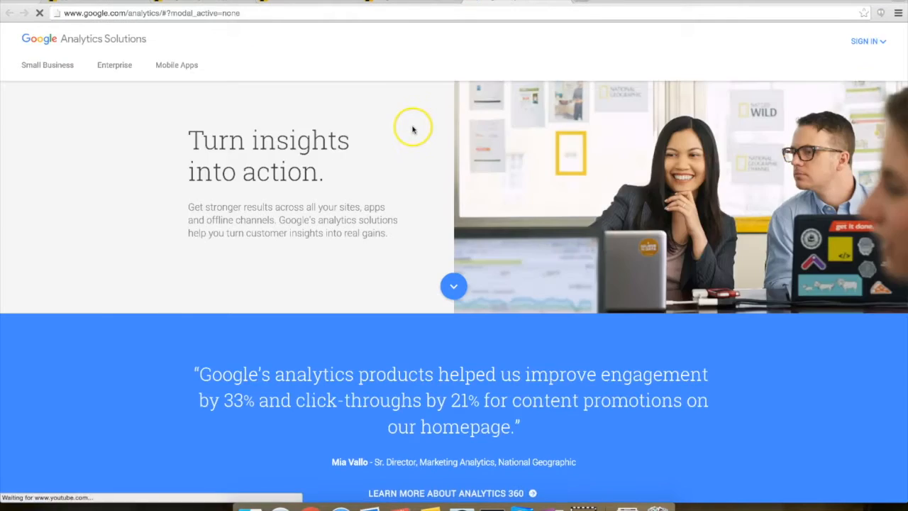
{"action": "left_click", "coordinate": [864, 39]}
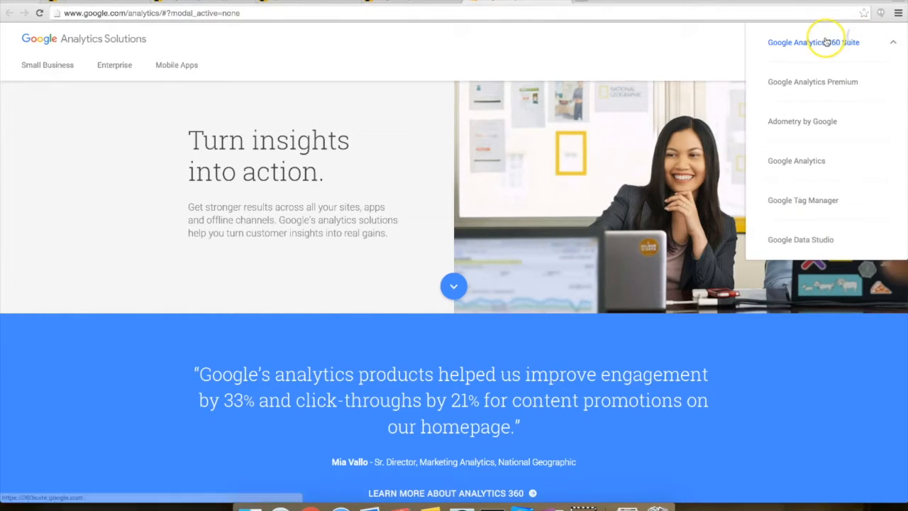
{"action": "left_click", "coordinate": [816, 163]}
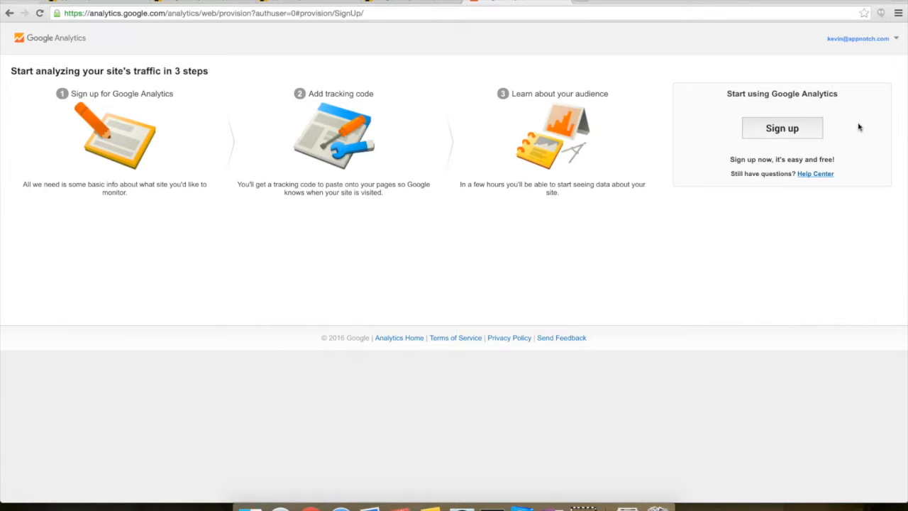
{"action": "left_click", "coordinate": [799, 129]}
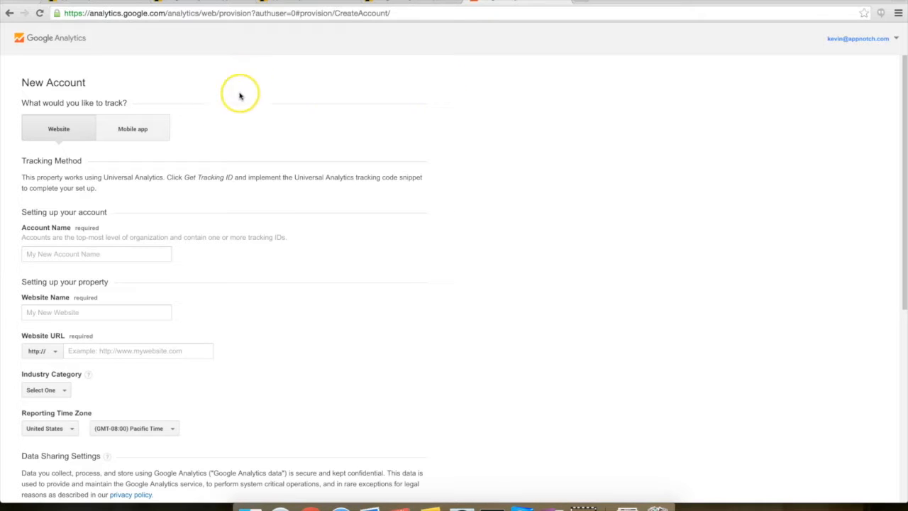
Set the new Analytics account to track a mobile app, with account name "My Account" and app name "My Cool App".
{"action": "scroll", "coordinate": [212, 142], "scroll_direction": "down", "scroll_amount": 2}
{"action": "scroll", "coordinate": [212, 145], "scroll_direction": "up", "scroll_amount": 2}
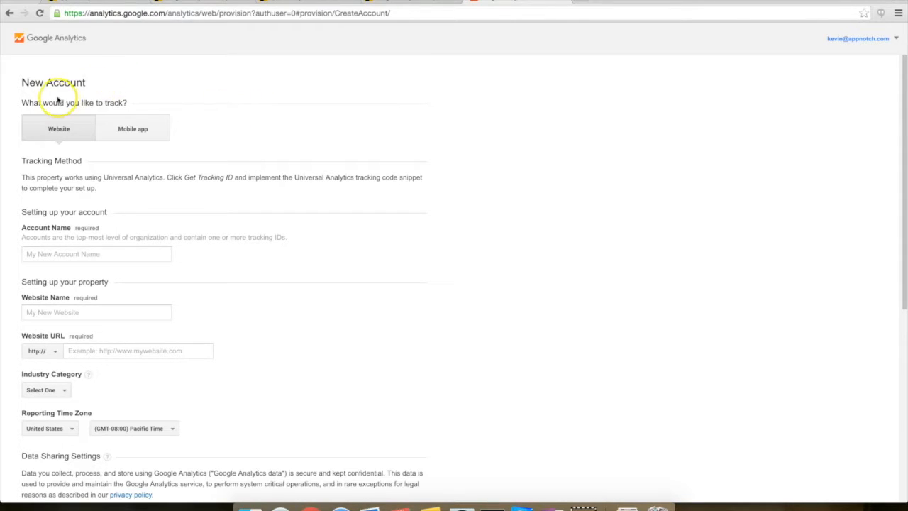
{"action": "left_click", "coordinate": [136, 132]}
{"action": "type", "text": "My Account"}
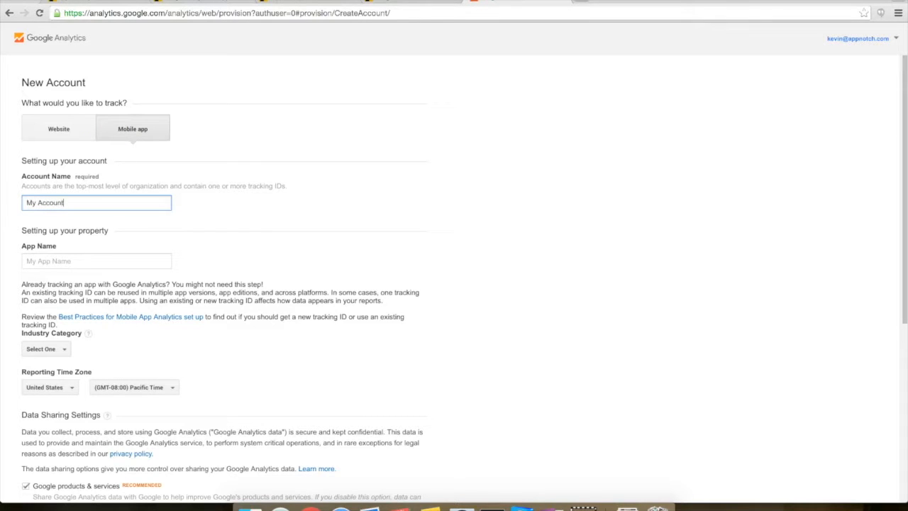
{"action": "left_click", "coordinate": [33, 259]}
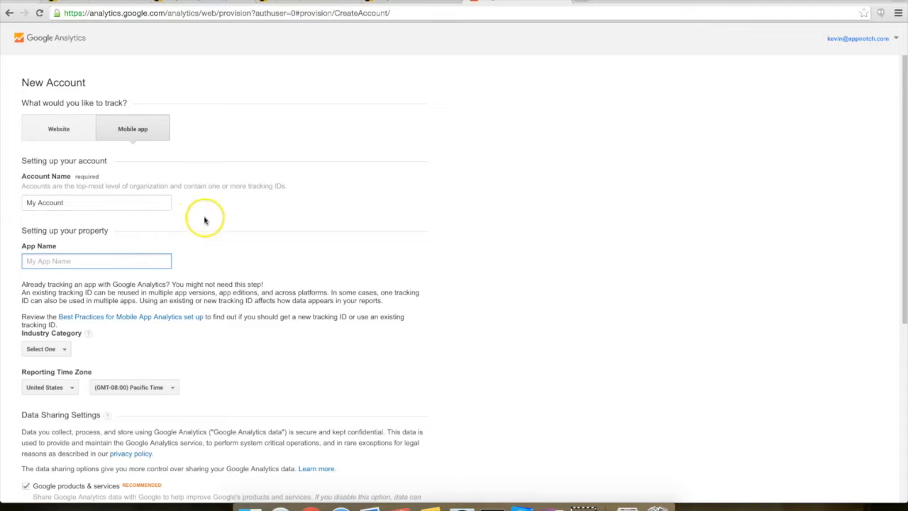
{"action": "type", "text": "My Cool App"}
Set the property's industry category to Computers and Electronics.
{"action": "scroll", "coordinate": [142, 284], "scroll_direction": "down", "scroll_amount": 1}
{"action": "left_click", "coordinate": [43, 265]}
{"action": "scroll", "coordinate": [77, 298], "scroll_direction": "down", "scroll_amount": 2}
{"action": "scroll", "coordinate": [78, 298], "scroll_direction": "down", "scroll_amount": 5}
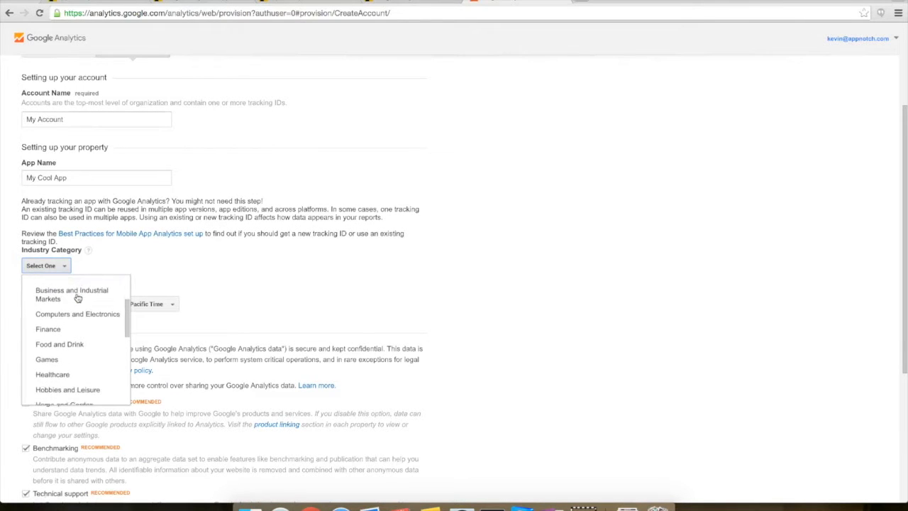
{"action": "scroll", "coordinate": [78, 298], "scroll_direction": "up", "scroll_amount": 3}
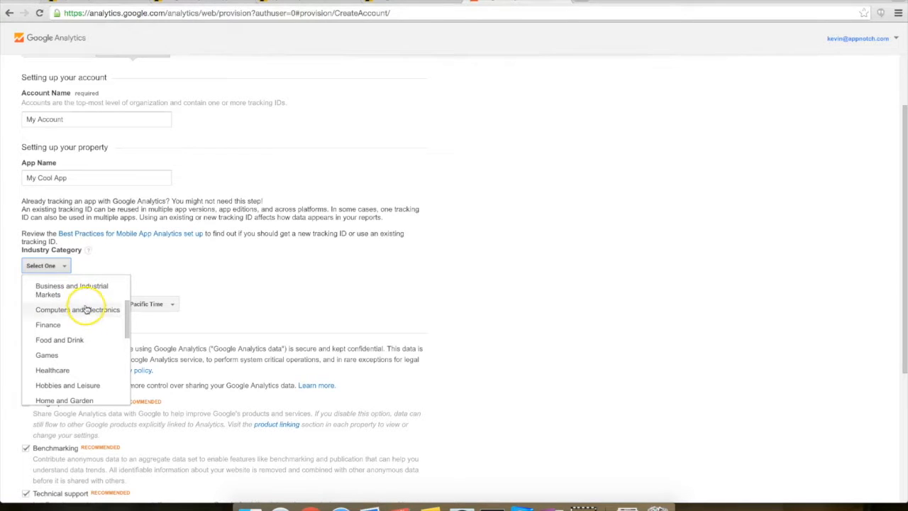
{"action": "left_click", "coordinate": [84, 310]}
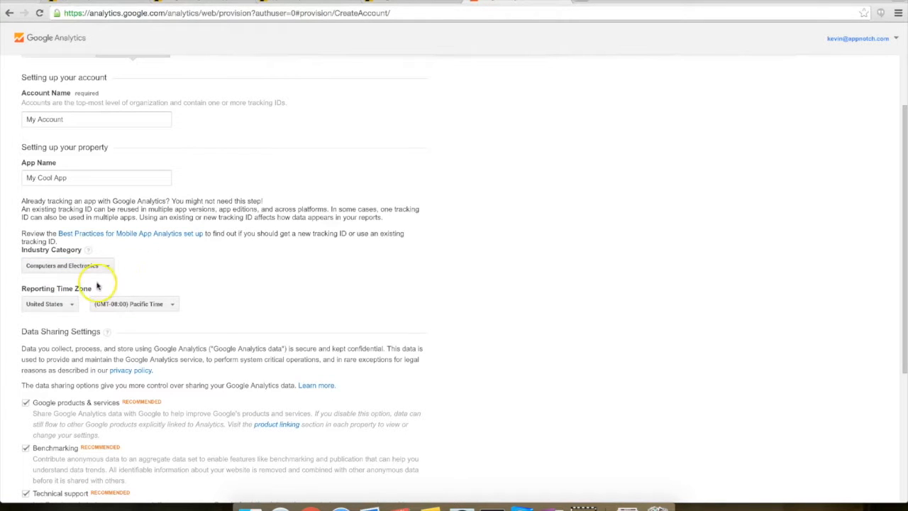
Set the reporting time zone to (GMT-06:00) Central Time for the United States.
{"action": "left_click_drag", "start_coordinate": [108, 292], "coordinate": [27, 289]}
{"action": "left_click", "coordinate": [98, 295]}
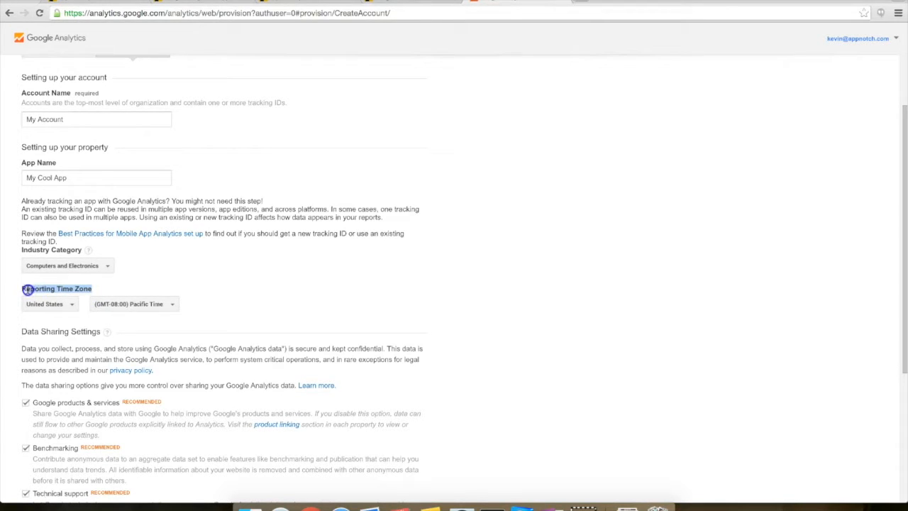
{"action": "left_click", "coordinate": [134, 304]}
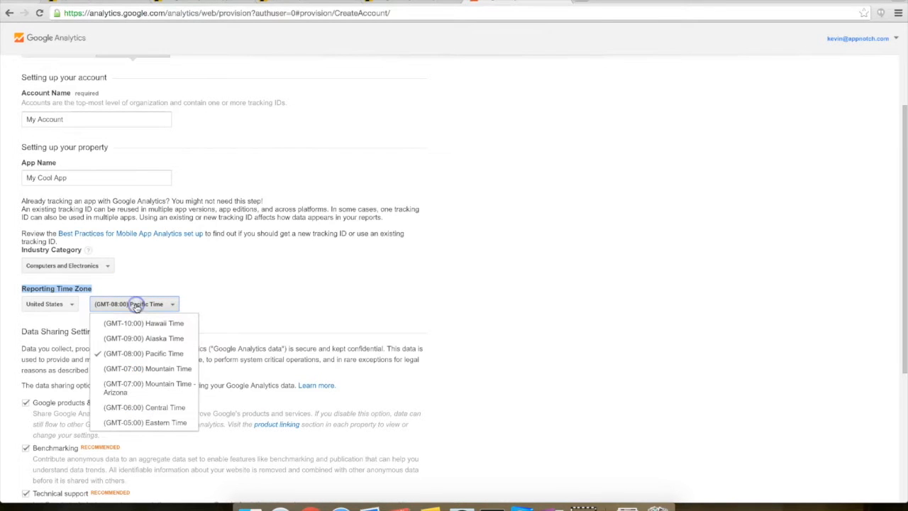
{"action": "left_click", "coordinate": [153, 409]}
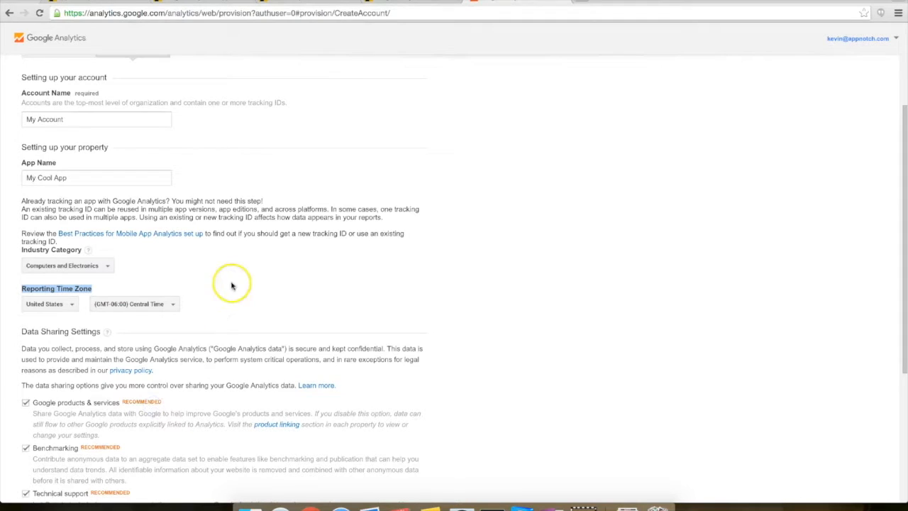
Review the data sharing settings, the account usage limit and the completed account and property details.
{"action": "scroll", "coordinate": [231, 285], "scroll_direction": "down", "scroll_amount": 5}
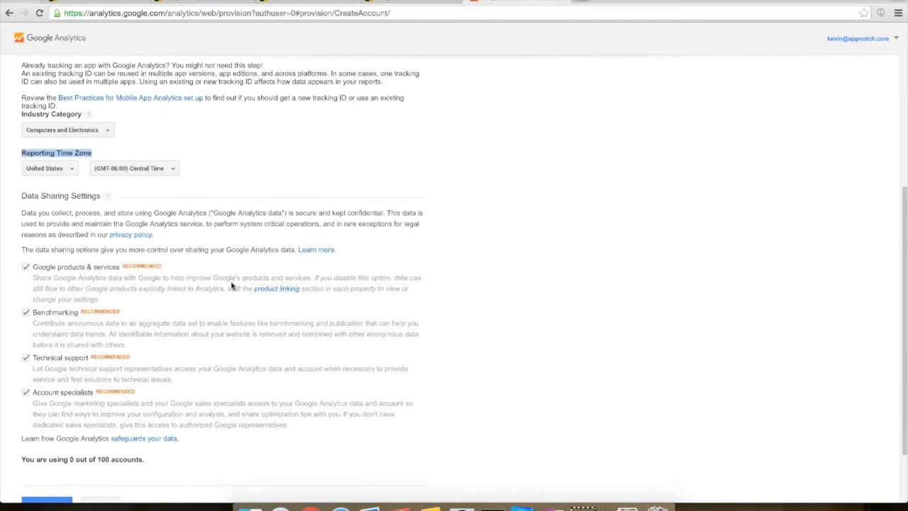
{"action": "scroll", "coordinate": [232, 286], "scroll_direction": "down", "scroll_amount": 3}
{"action": "left_click", "coordinate": [39, 158]}
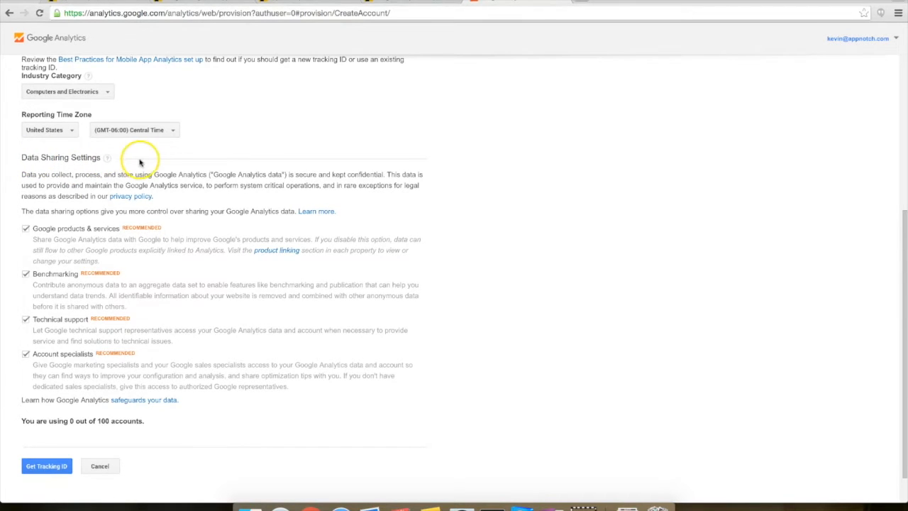
{"action": "scroll", "coordinate": [183, 170], "scroll_direction": "down", "scroll_amount": 2}
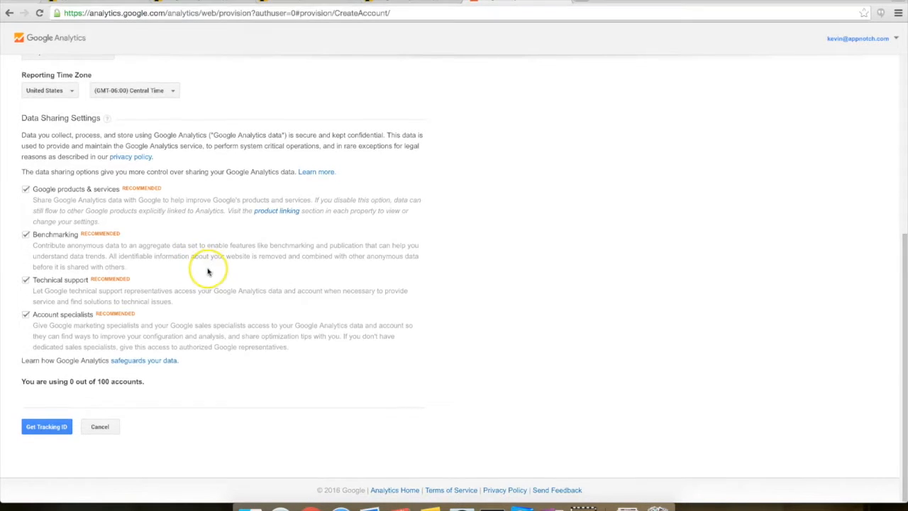
{"action": "left_click_drag", "start_coordinate": [149, 382], "coordinate": [15, 381]}
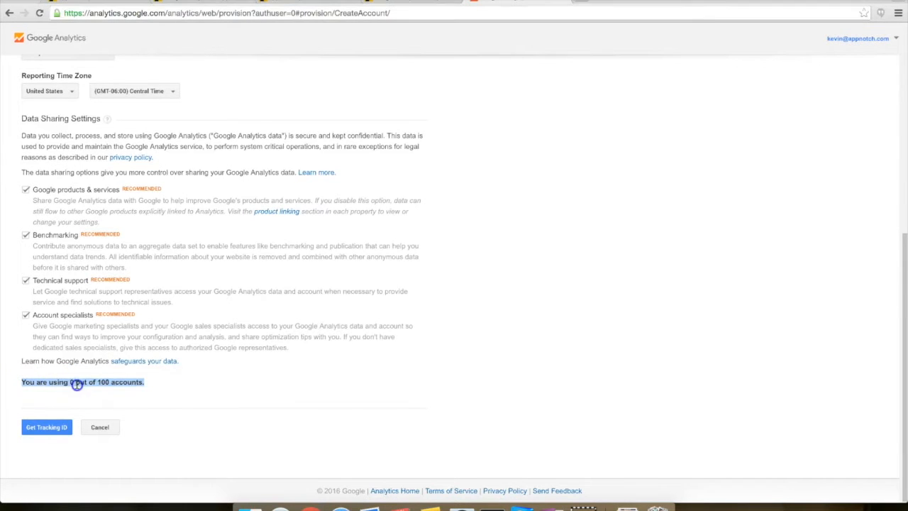
{"action": "left_click", "coordinate": [78, 382]}
{"action": "scroll", "coordinate": [152, 383], "scroll_direction": "up", "scroll_amount": 5}
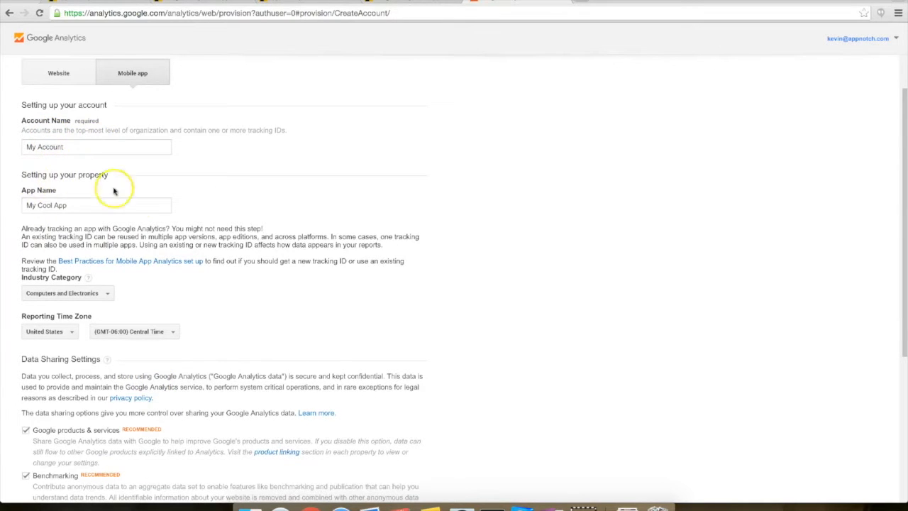
{"action": "scroll", "coordinate": [245, 198], "scroll_direction": "up", "scroll_amount": 1}
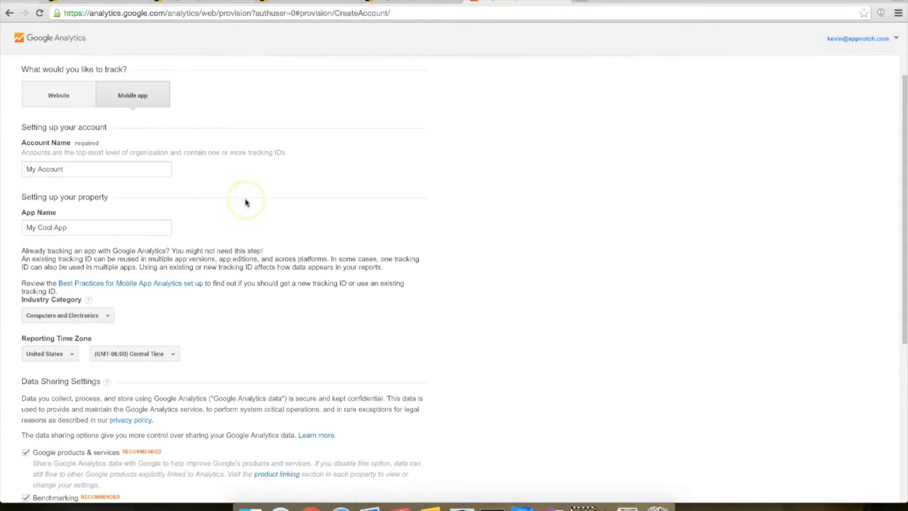
{"action": "scroll", "coordinate": [173, 149], "scroll_direction": "down", "scroll_amount": 5}
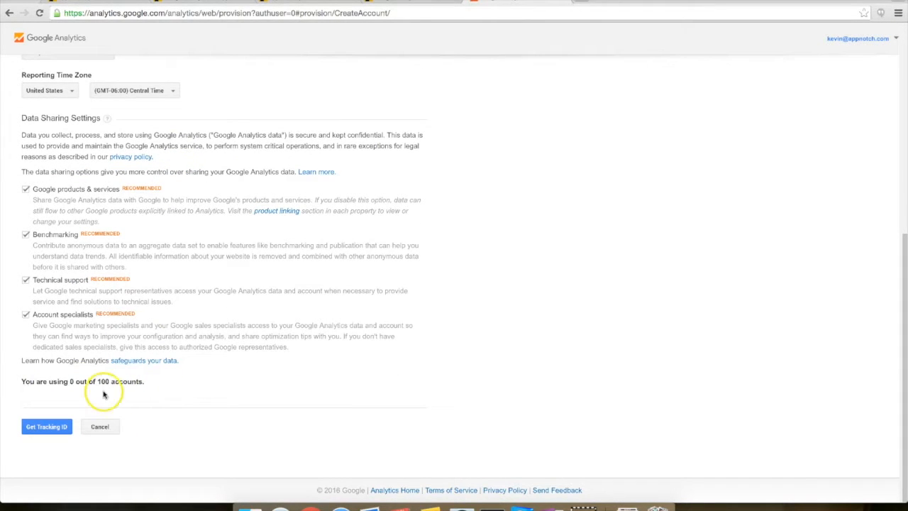
Request the tracking ID, look through the Google Analytics Terms of Service for the United States and accept them.
{"action": "left_click", "coordinate": [57, 428]}
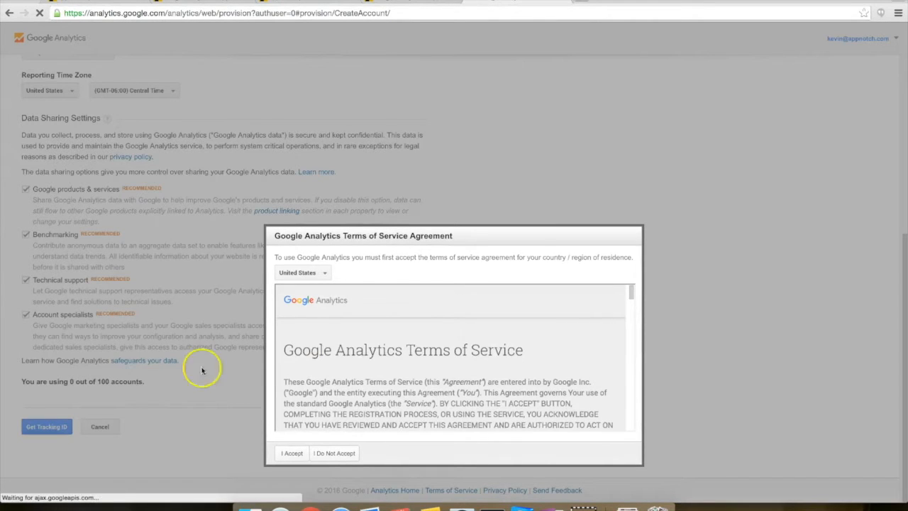
{"action": "scroll", "coordinate": [407, 301], "scroll_direction": "down", "scroll_amount": 5}
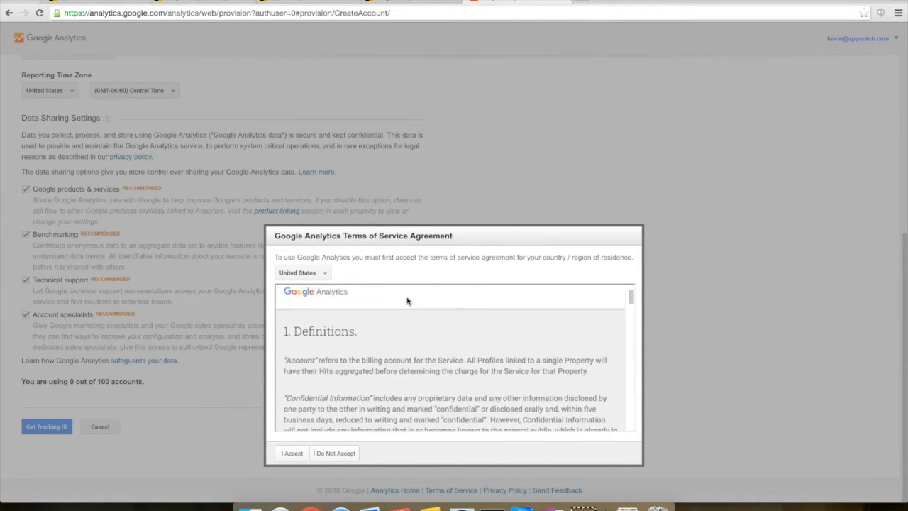
{"action": "scroll", "coordinate": [407, 301], "scroll_direction": "down", "scroll_amount": 10}
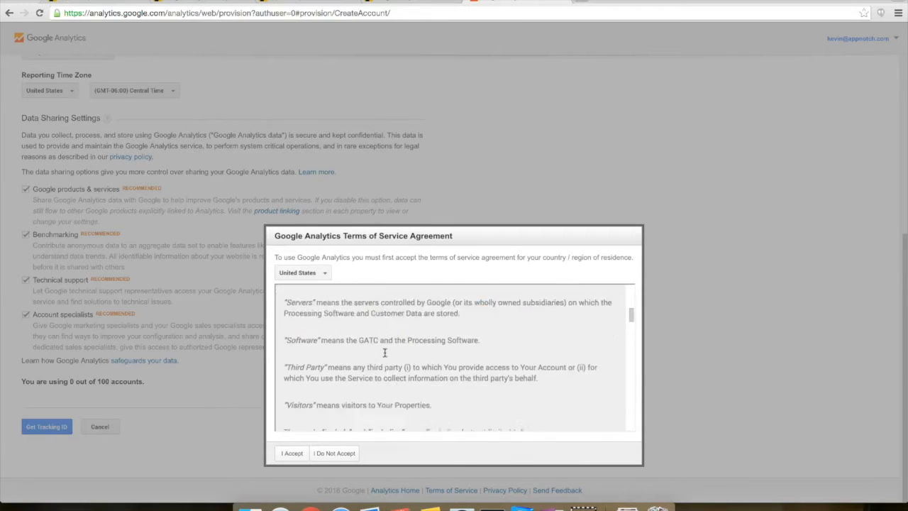
{"action": "scroll", "coordinate": [385, 353], "scroll_direction": "down", "scroll_amount": 3}
{"action": "left_click", "coordinate": [292, 452]}
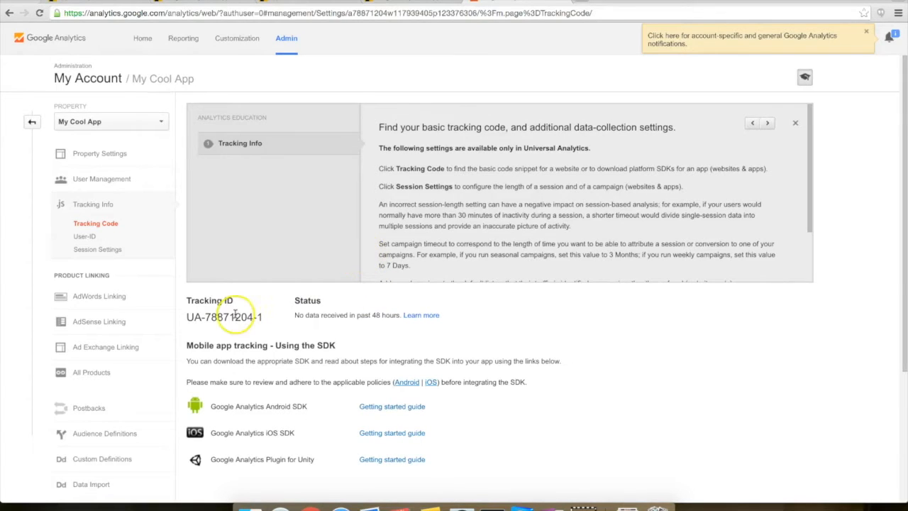
Copy the tracking ID of the My Cool App property.
{"action": "left_click_drag", "start_coordinate": [268, 318], "coordinate": [188, 319]}
{"action": "key", "text": "super+c"}
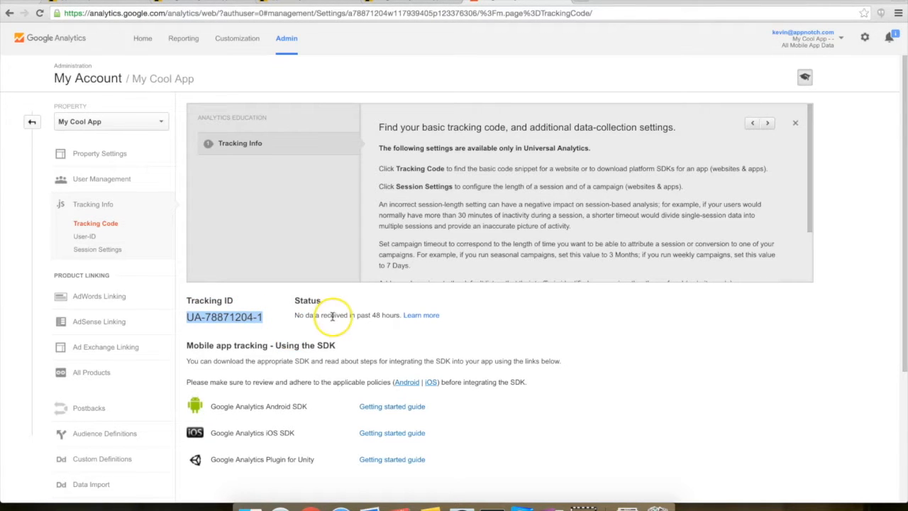
Read the AppNotch FAQ answer on how to enable Google Analytics, including the tracking ID format.
{"action": "left_click", "coordinate": [216, 2]}
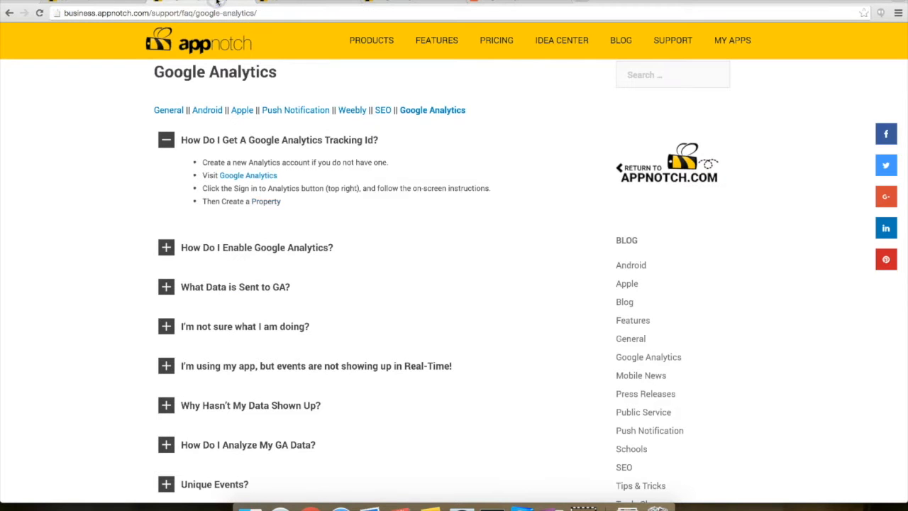
{"action": "left_click", "coordinate": [275, 249]}
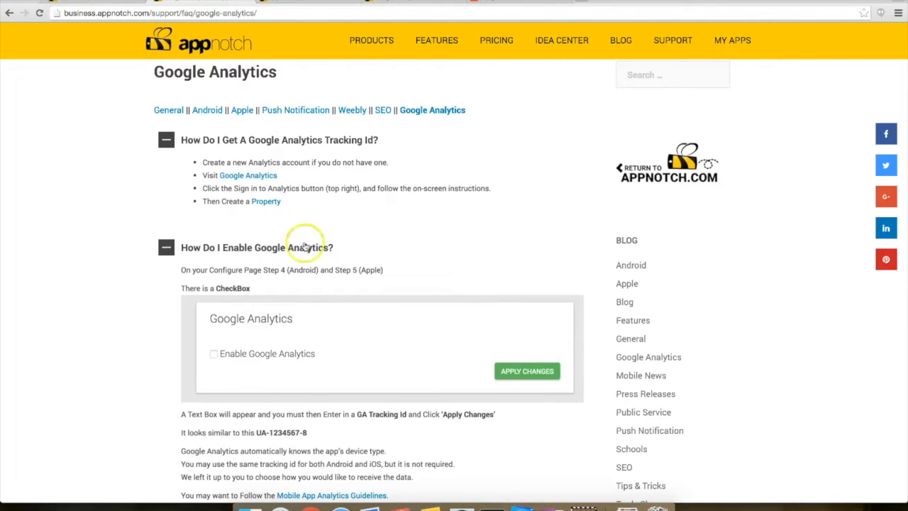
{"action": "scroll", "coordinate": [365, 237], "scroll_direction": "down", "scroll_amount": 1}
{"action": "scroll", "coordinate": [381, 239], "scroll_direction": "down", "scroll_amount": 2}
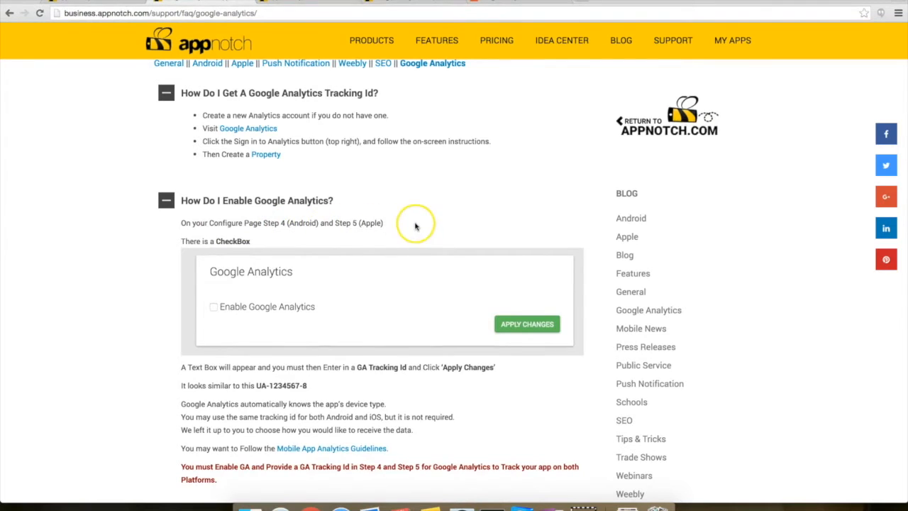
{"action": "scroll", "coordinate": [415, 225], "scroll_direction": "down", "scroll_amount": 2}
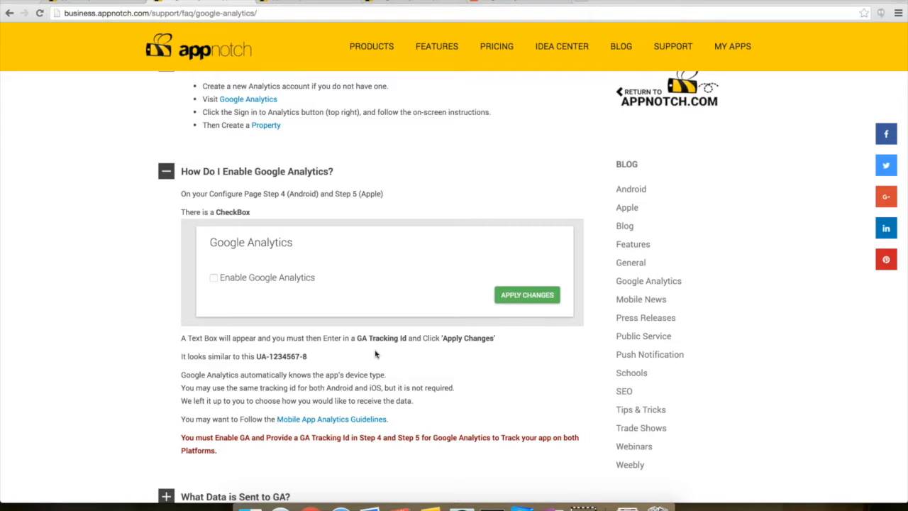
{"action": "scroll", "coordinate": [440, 275], "scroll_direction": "down", "scroll_amount": 1}
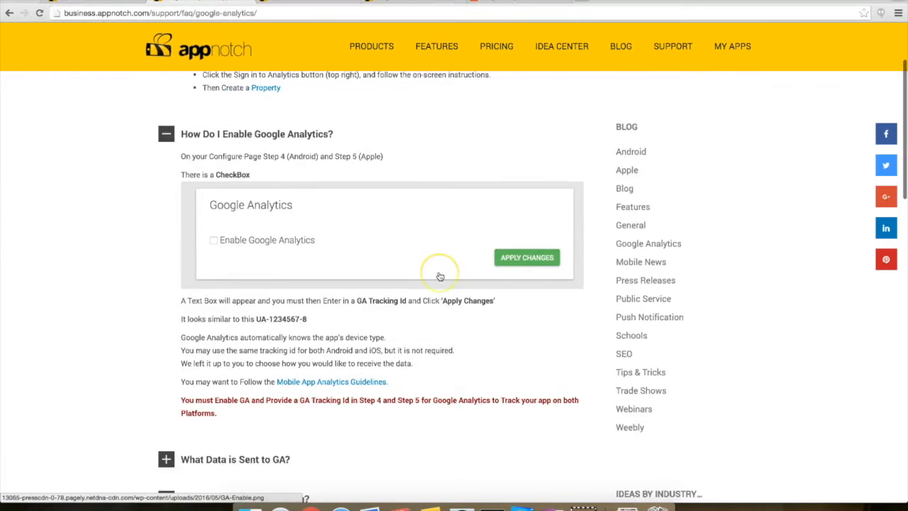
{"action": "scroll", "coordinate": [439, 275], "scroll_direction": "down", "scroll_amount": 1}
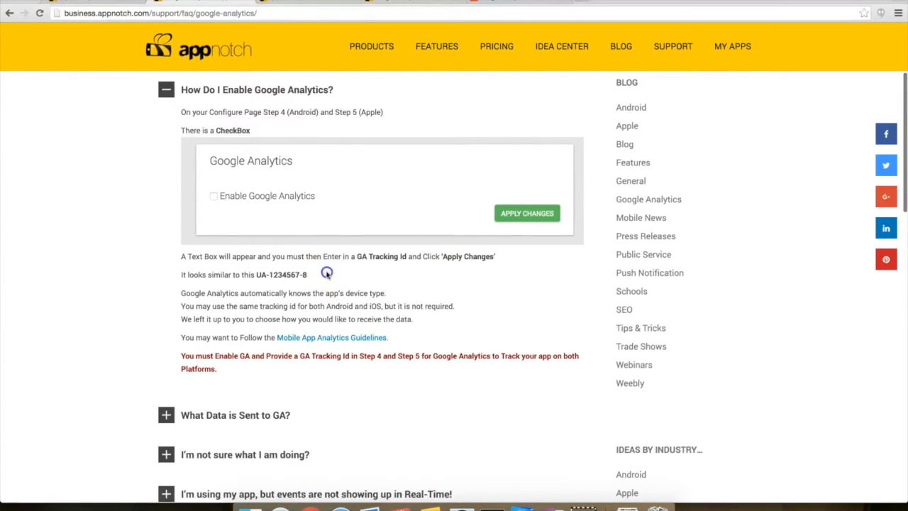
{"action": "left_click_drag", "start_coordinate": [326, 273], "coordinate": [245, 269]}
{"action": "left_click", "coordinate": [347, 271]}
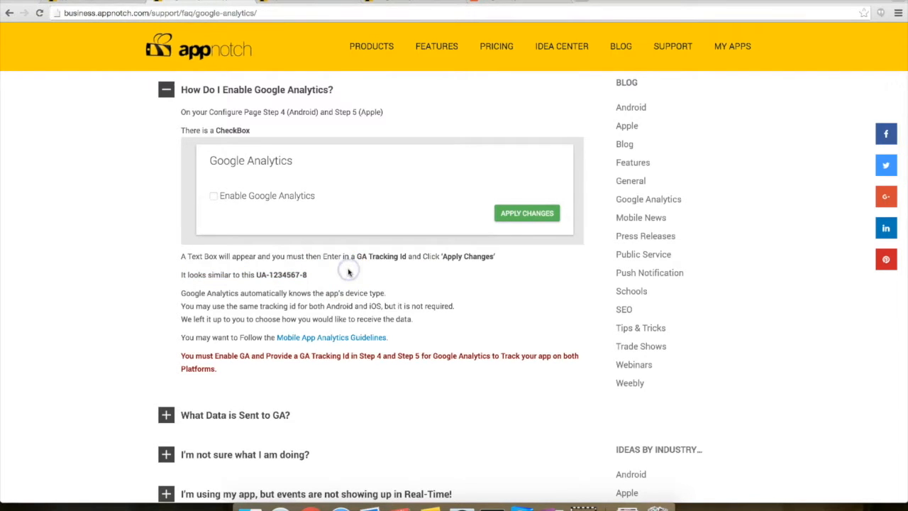
Enable Google Analytics in the app's Android configuration at step 4.
{"action": "left_click", "coordinate": [298, 2]}
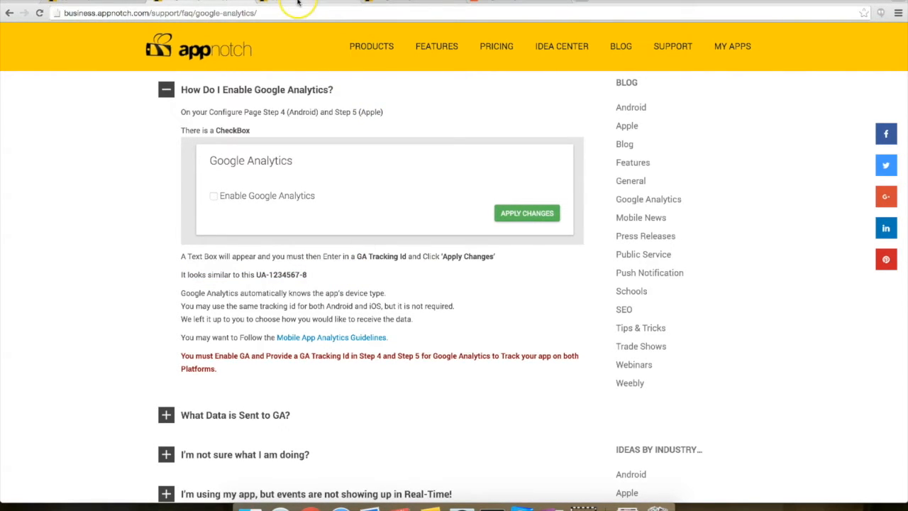
{"action": "scroll", "coordinate": [399, 136], "scroll_direction": "down", "scroll_amount": 1}
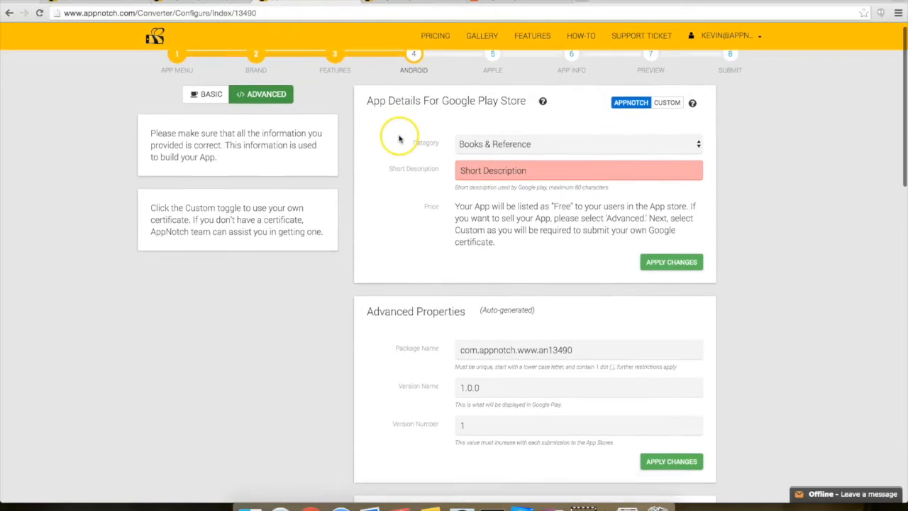
{"action": "scroll", "coordinate": [384, 78], "scroll_direction": "up", "scroll_amount": 1}
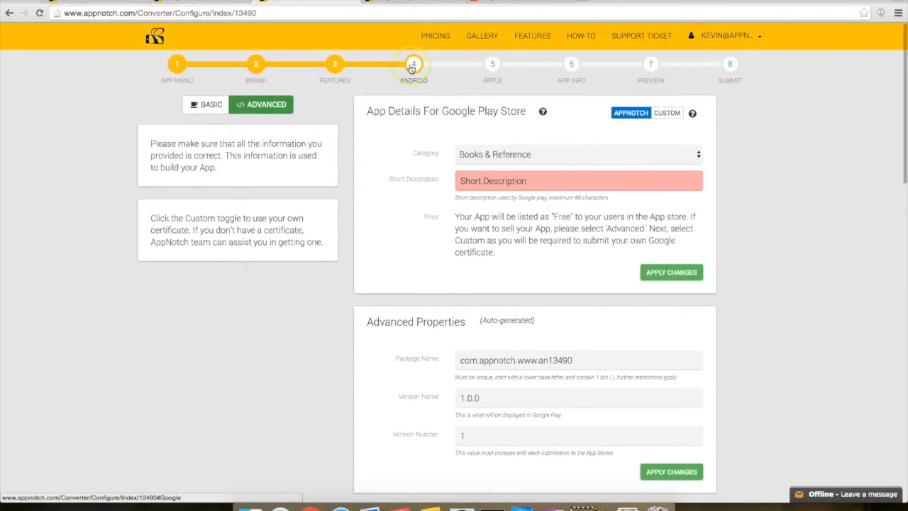
{"action": "scroll", "coordinate": [412, 68], "scroll_direction": "down", "scroll_amount": 6}
{"action": "scroll", "coordinate": [411, 69], "scroll_direction": "down", "scroll_amount": 3}
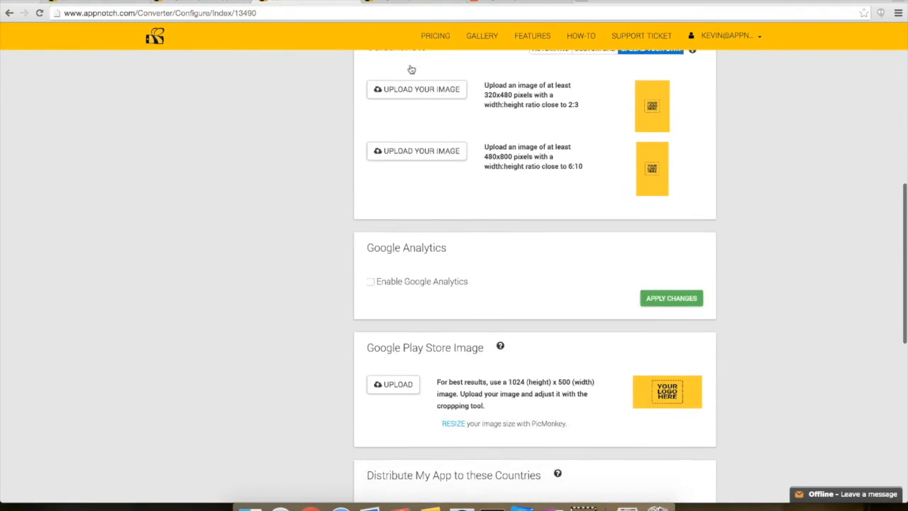
{"action": "left_click", "coordinate": [380, 189]}
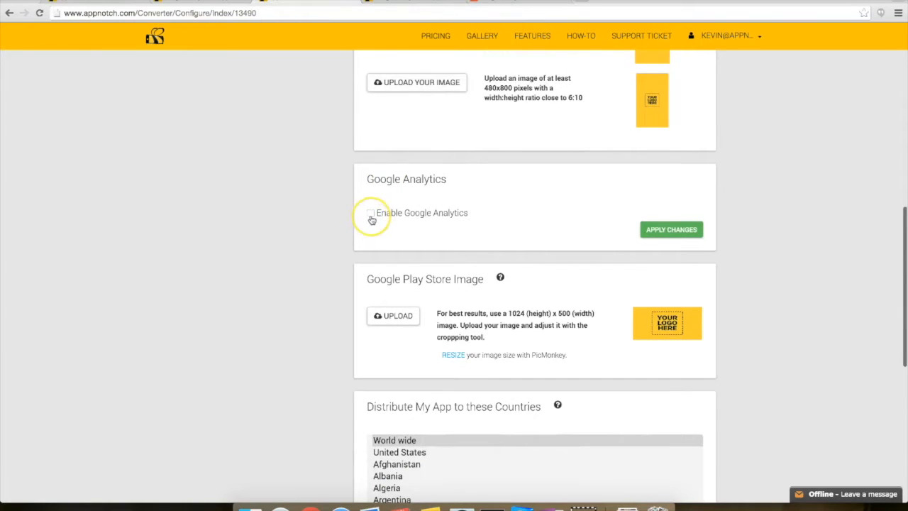
{"action": "left_click", "coordinate": [371, 215]}
Paste the copied tracking ID as the Android app's Google Analytics tracker key and apply the changes.
{"action": "left_click", "coordinate": [391, 244]}
{"action": "key", "text": "super+v"}
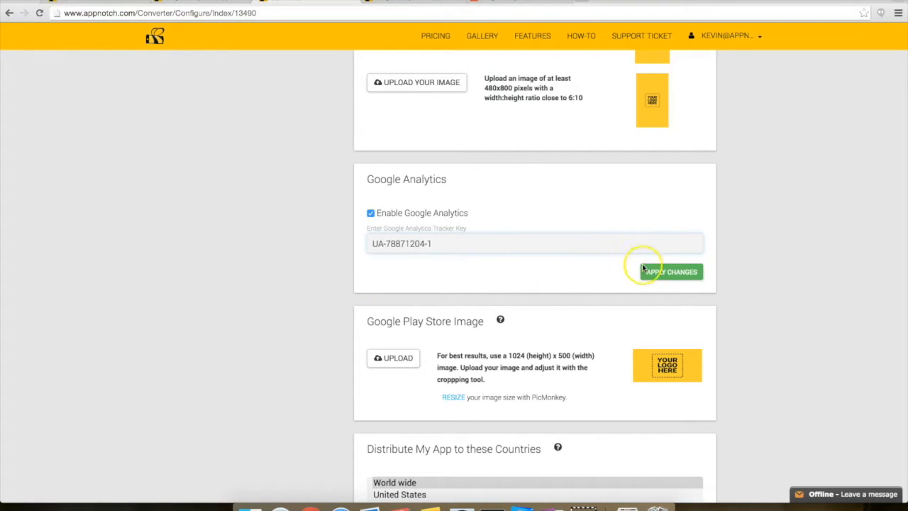
{"action": "left_click", "coordinate": [667, 272]}
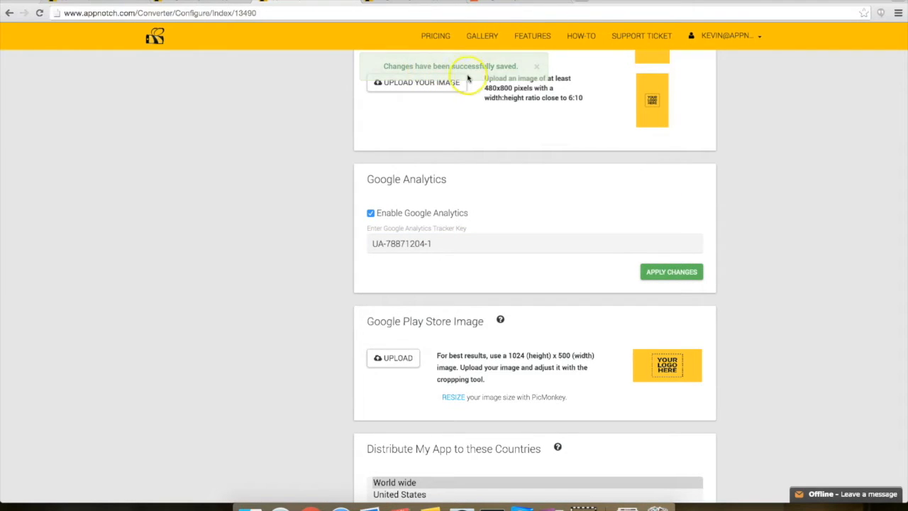
Read the FAQ notes on using a tracking ID for Android and iOS and on the configuration required for both platforms.
{"action": "left_click", "coordinate": [501, 193]}
{"action": "scroll", "coordinate": [501, 191], "scroll_direction": "up", "scroll_amount": 2}
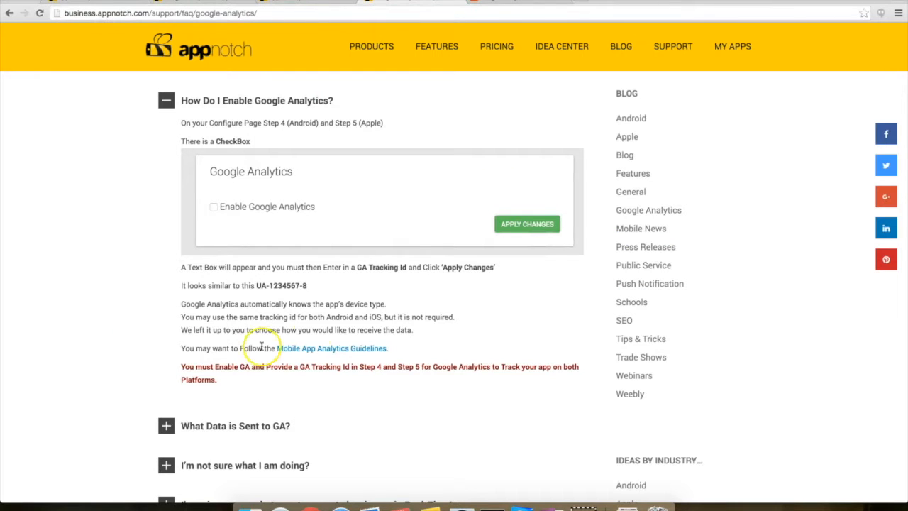
{"action": "scroll", "coordinate": [430, 352], "scroll_direction": "down", "scroll_amount": 1}
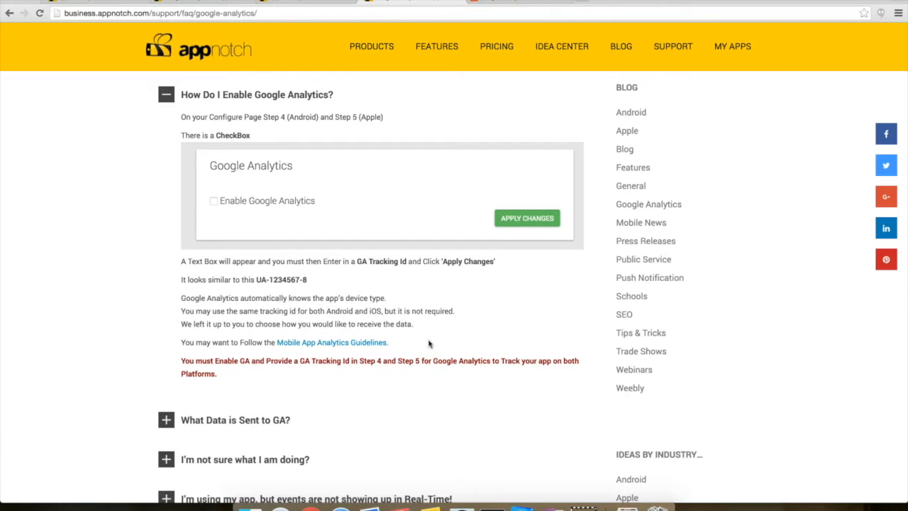
Copy the Google Analytics tracker key from the Android configuration.
{"action": "left_click", "coordinate": [387, 3]}
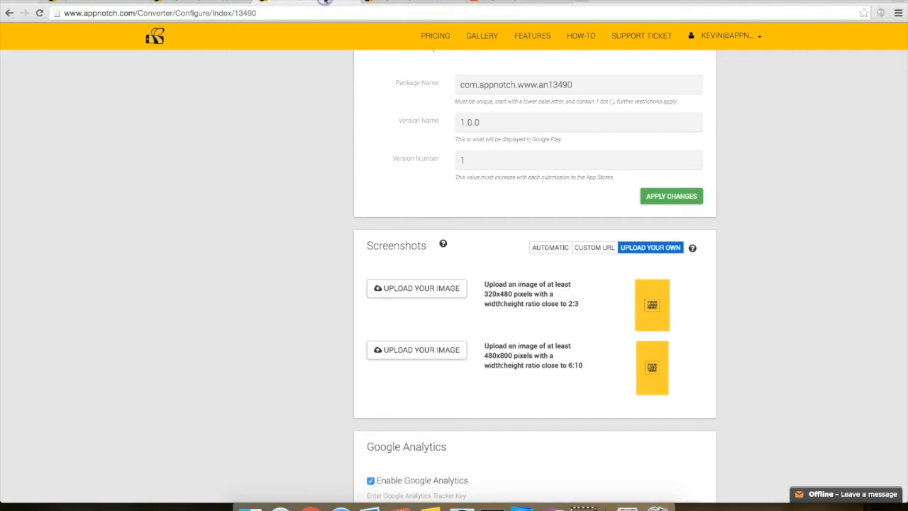
{"action": "scroll", "coordinate": [329, 217], "scroll_direction": "down", "scroll_amount": 5}
{"action": "left_click", "coordinate": [437, 242]}
{"action": "left_click_drag", "start_coordinate": [438, 242], "coordinate": [347, 248]}
{"action": "key", "text": "super+c"}
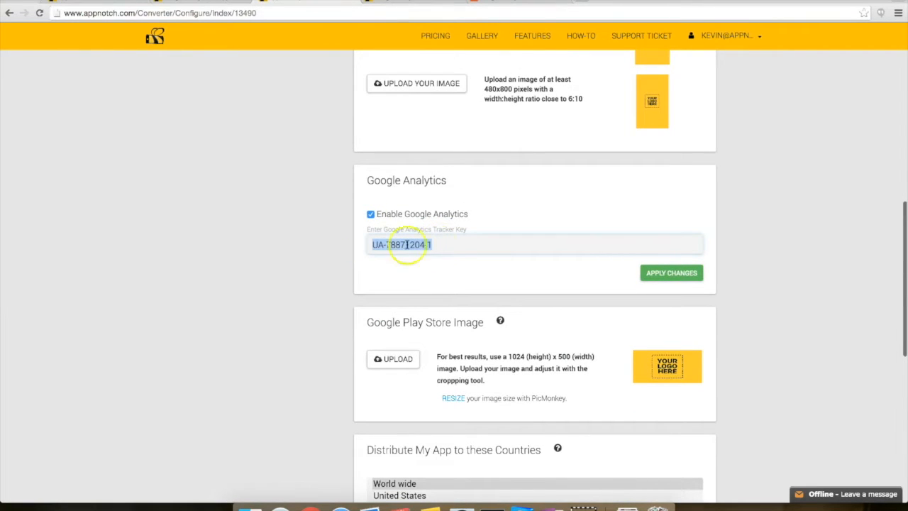
{"action": "left_click", "coordinate": [444, 243]}
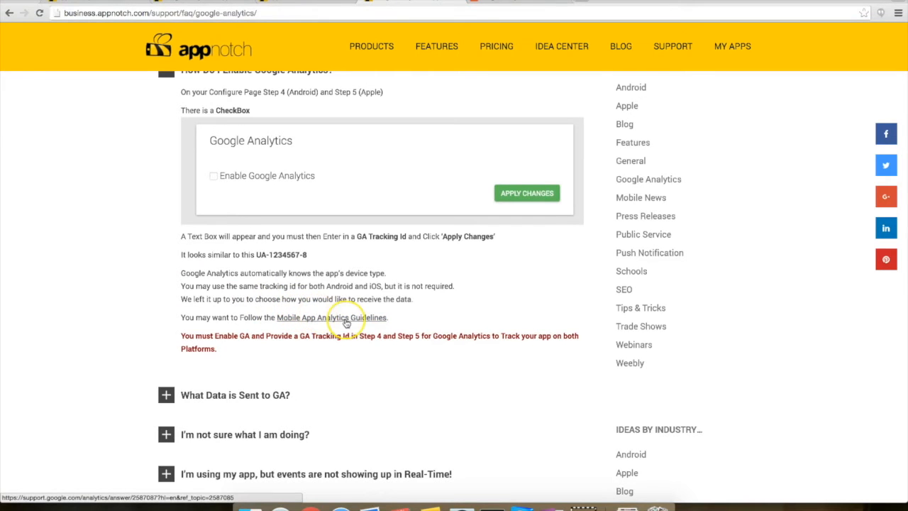
Look through the Analytics Help article on best practices for mobile app analytics and return to the FAQ.
{"action": "left_click", "coordinate": [495, 2]}
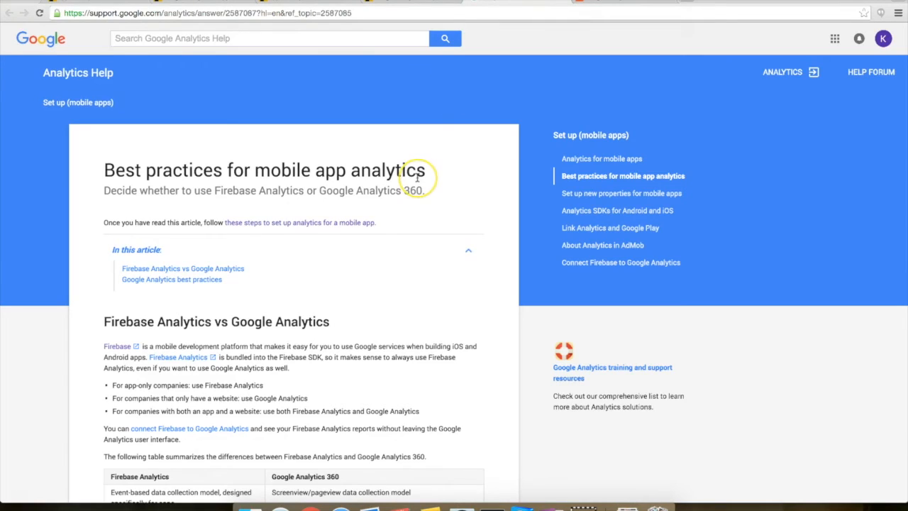
{"action": "scroll", "coordinate": [419, 177], "scroll_direction": "down", "scroll_amount": 1}
{"action": "scroll", "coordinate": [417, 178], "scroll_direction": "down", "scroll_amount": 3}
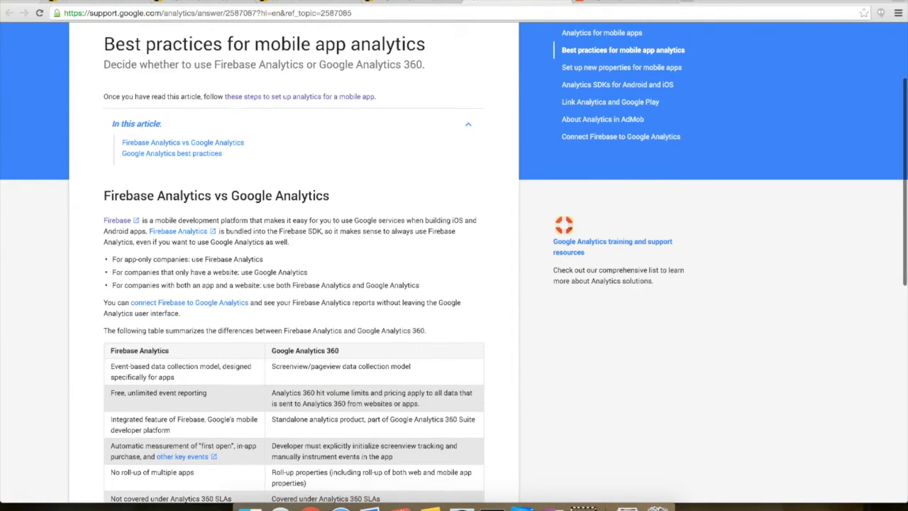
{"action": "left_click", "coordinate": [423, 2]}
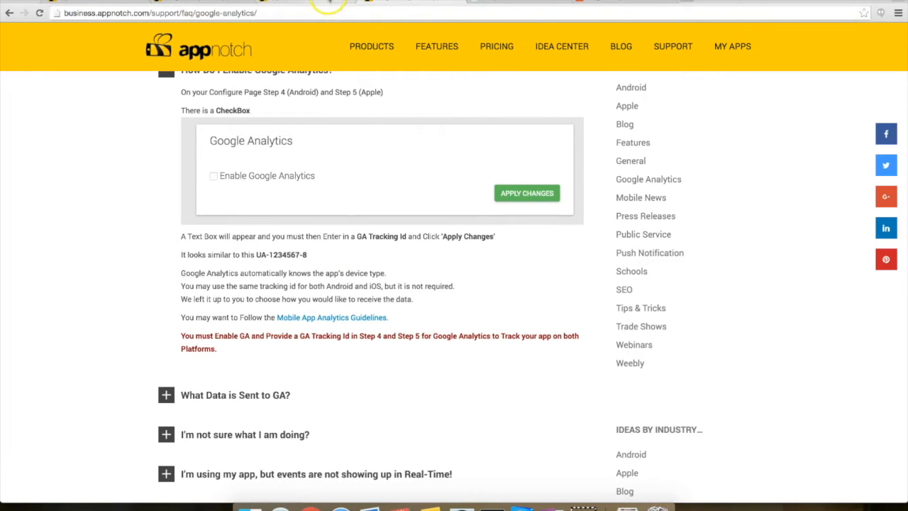
Enable Google Analytics in the app's Apple configuration at step 5.
{"action": "left_click", "coordinate": [330, 3]}
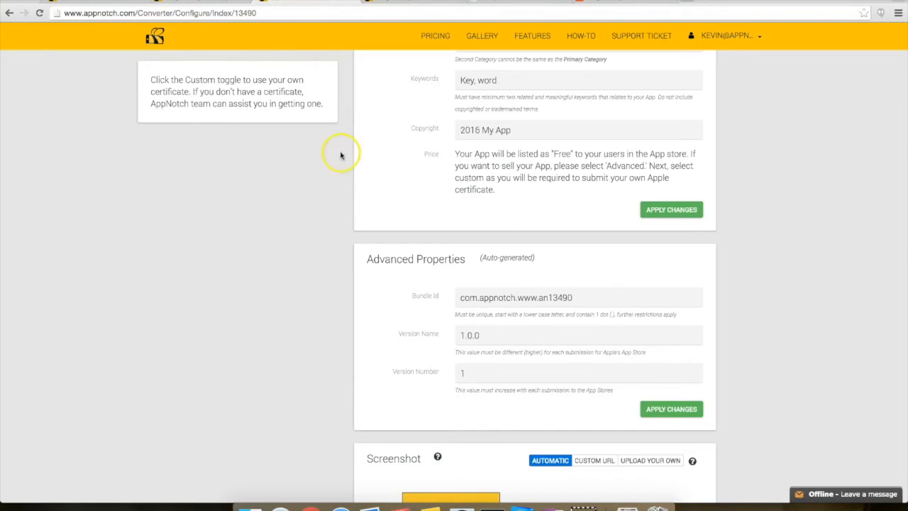
{"action": "scroll", "coordinate": [355, 171], "scroll_direction": "up", "scroll_amount": 3}
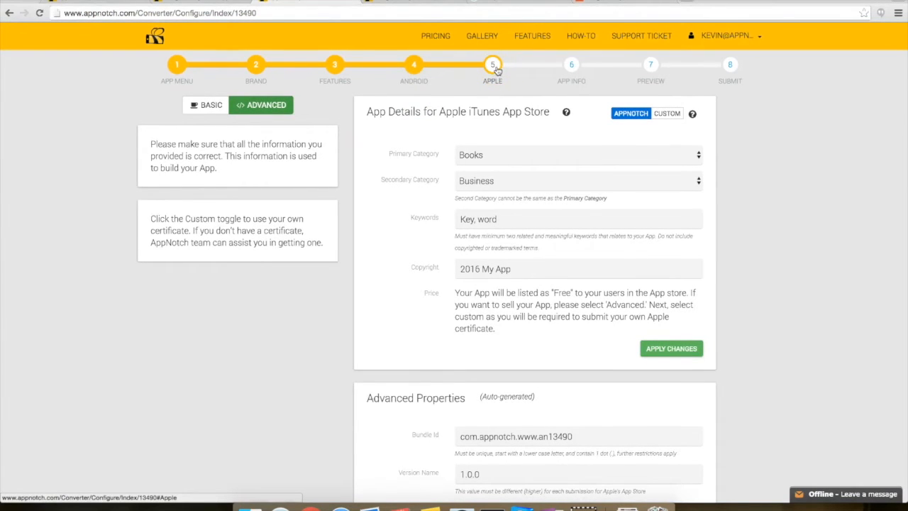
{"action": "left_click", "coordinate": [410, 195]}
{"action": "scroll", "coordinate": [413, 198], "scroll_direction": "down", "scroll_amount": 5}
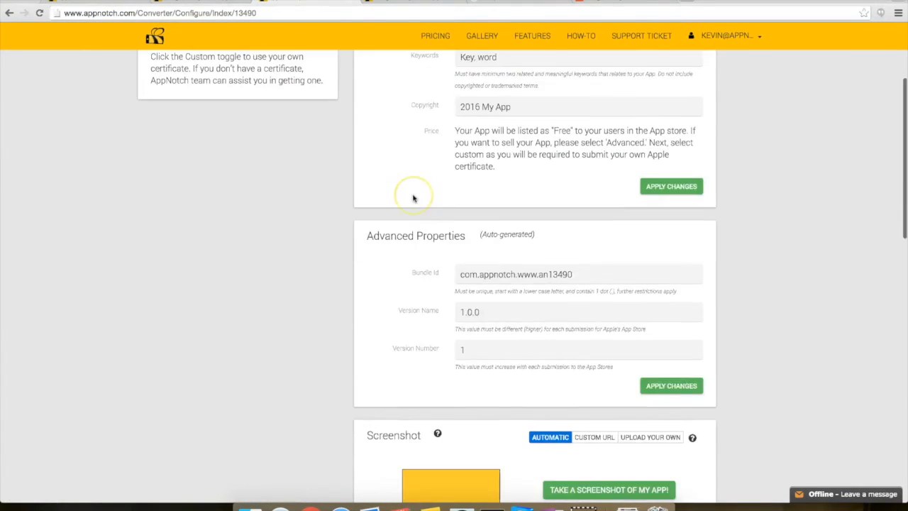
{"action": "scroll", "coordinate": [414, 198], "scroll_direction": "down", "scroll_amount": 15}
{"action": "left_click", "coordinate": [372, 190]}
{"action": "left_click", "coordinate": [372, 190]}
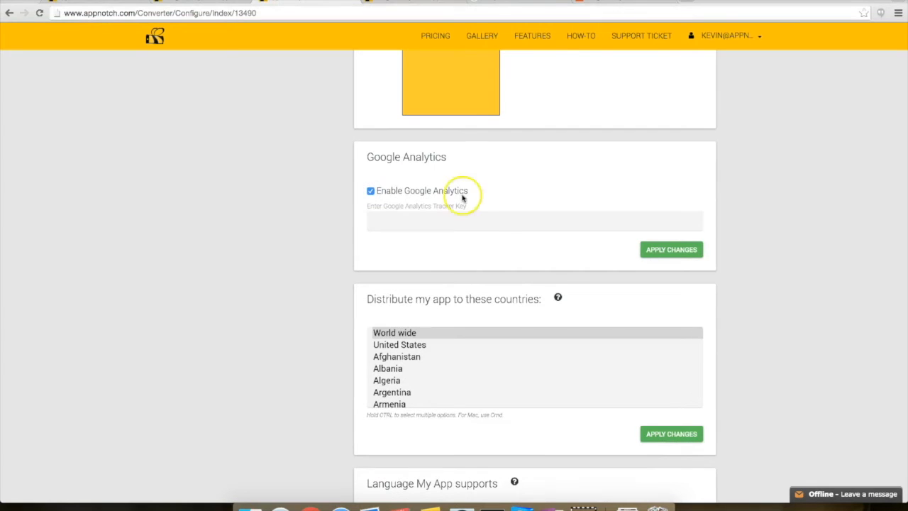
Paste the copied tracking ID as the Apple app's Google Analytics tracker key and apply the changes.
{"action": "left_click", "coordinate": [492, 227]}
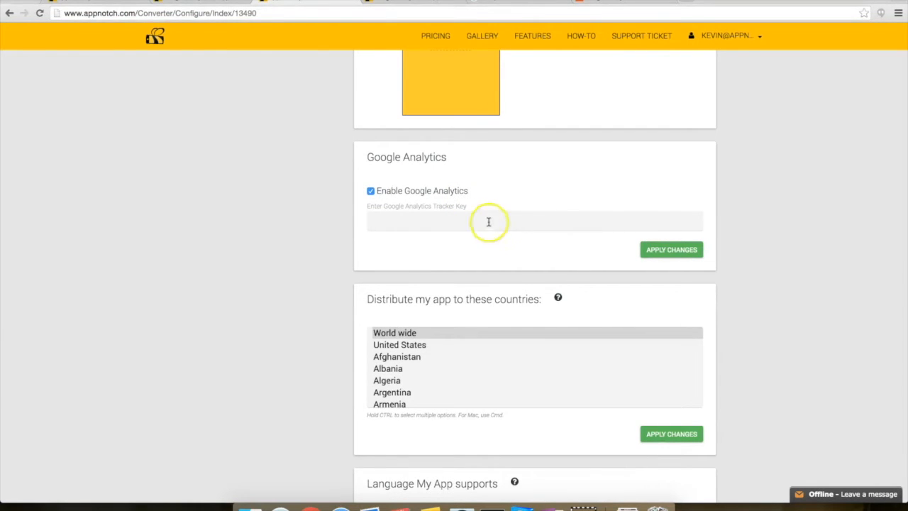
{"action": "key", "text": "super+v"}
{"action": "left_click", "coordinate": [488, 259]}
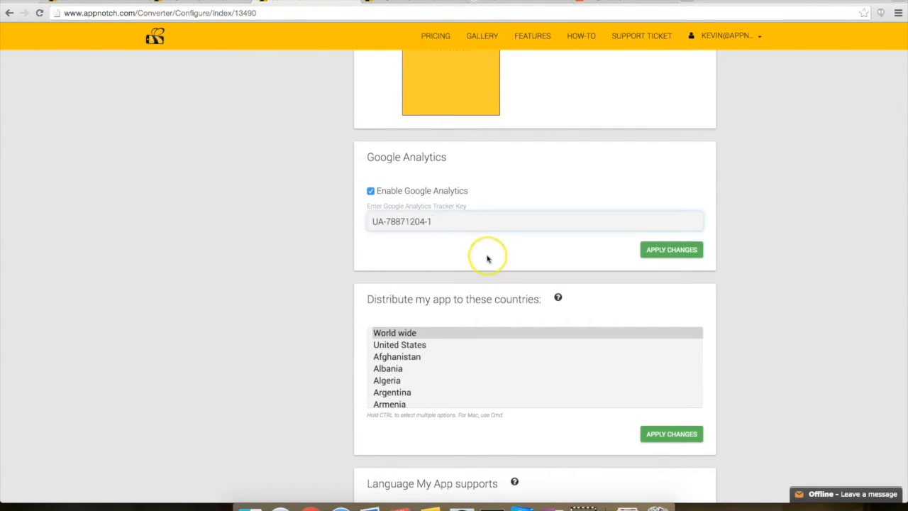
{"action": "left_click", "coordinate": [662, 252]}
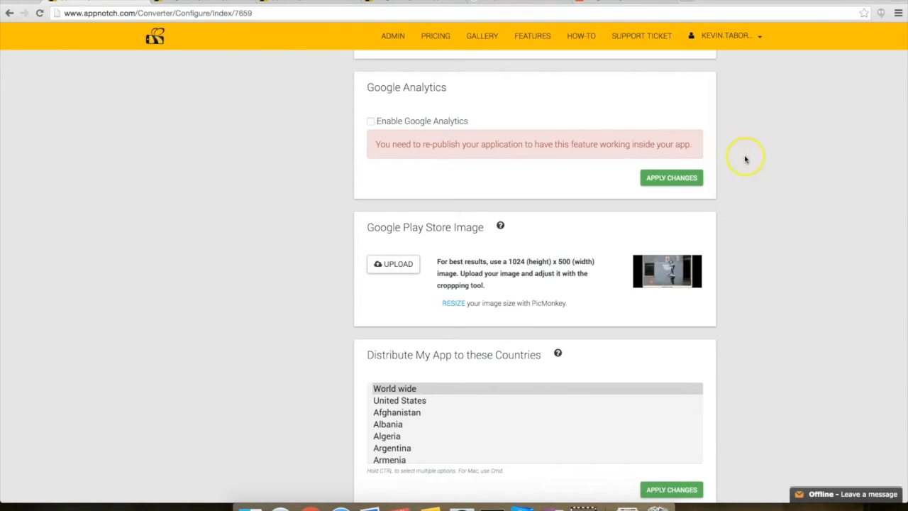
Review the re-publishing notice in the Google Analytics section of the other app's Android configuration and open its Submit step.
{"action": "scroll", "coordinate": [746, 159], "scroll_direction": "down", "scroll_amount": 1}
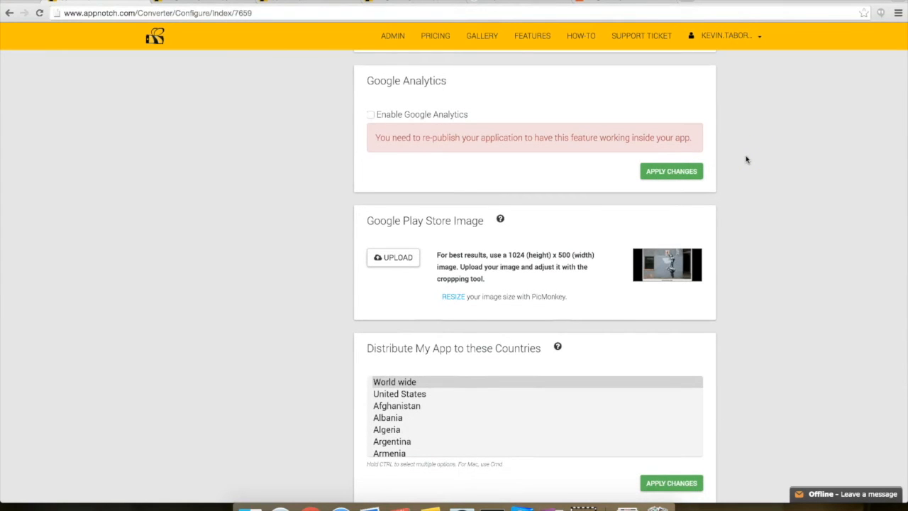
{"action": "scroll", "coordinate": [746, 160], "scroll_direction": "down", "scroll_amount": 1}
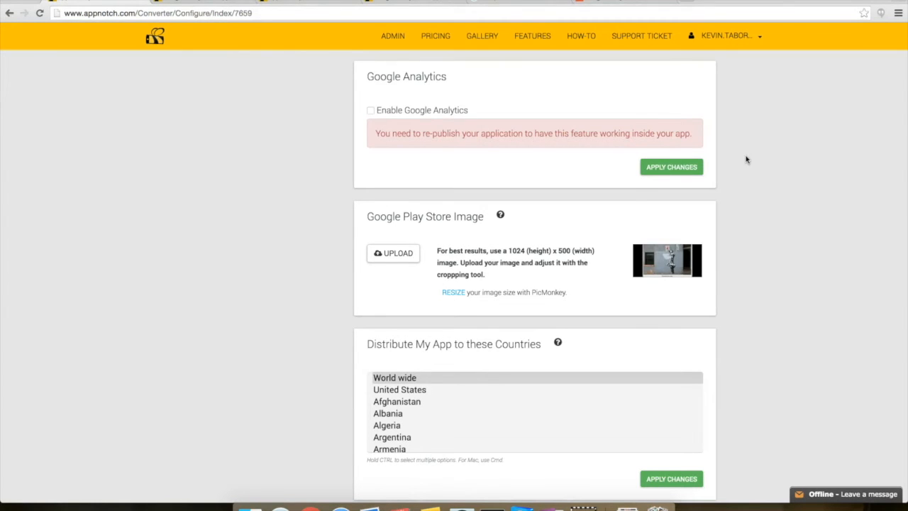
{"action": "scroll", "coordinate": [547, 277], "scroll_direction": "up", "scroll_amount": 3}
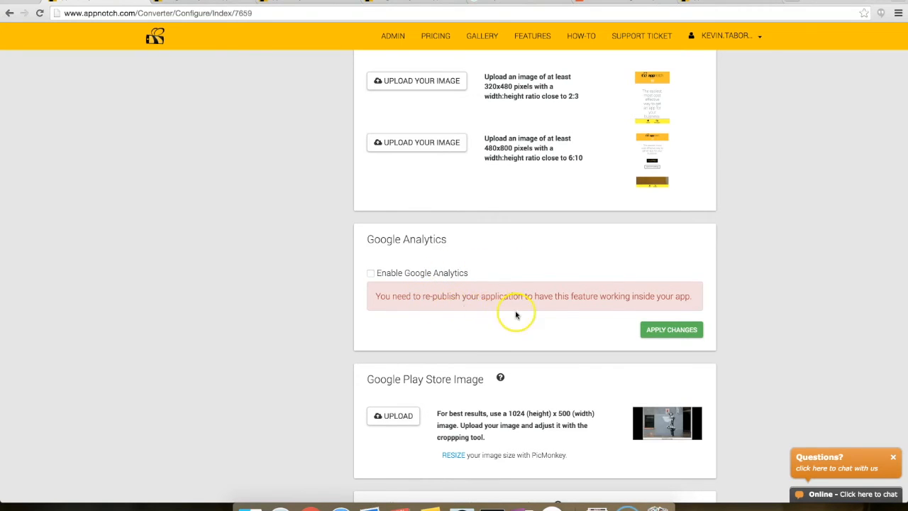
{"action": "scroll", "coordinate": [574, 296], "scroll_direction": "up", "scroll_amount": 10}
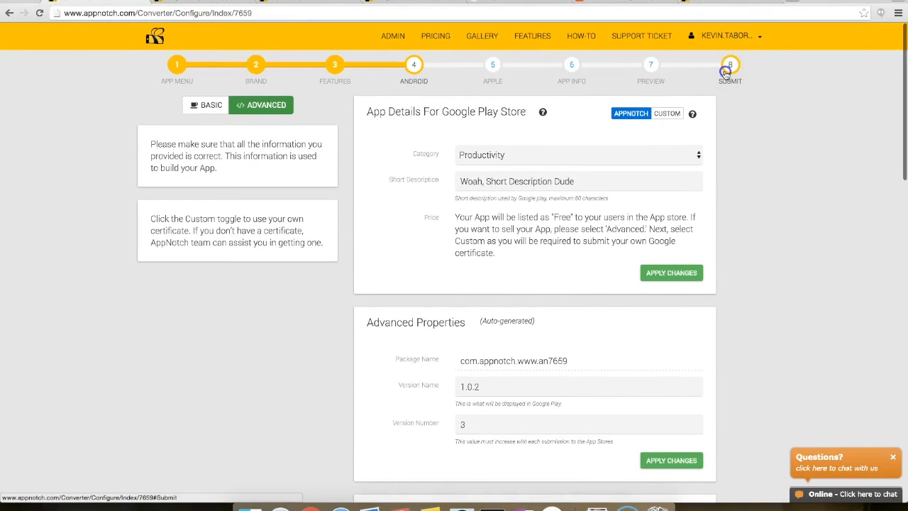
{"action": "left_click", "coordinate": [726, 73]}
{"action": "left_click", "coordinate": [399, 189]}
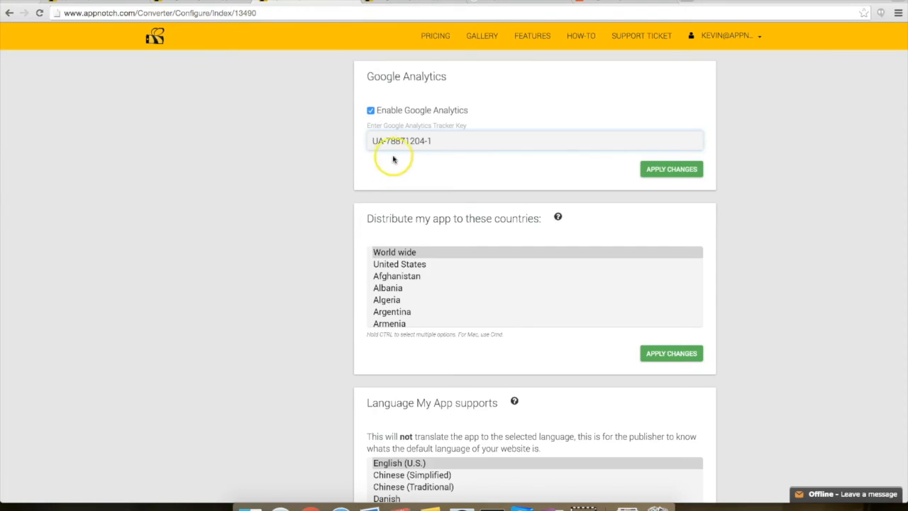
Check the tracker key entered in the Google Analytics section of the Apple configuration.
{"action": "left_click", "coordinate": [440, 138]}
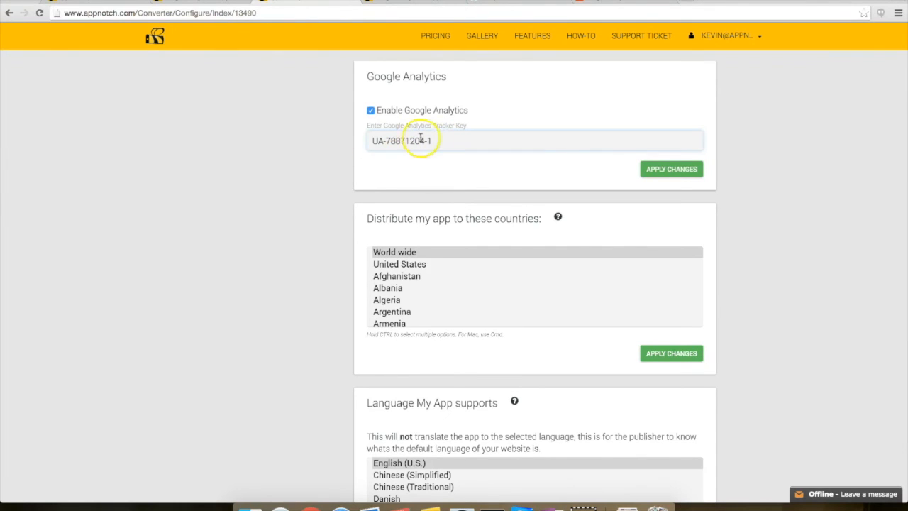
{"action": "left_click_drag", "start_coordinate": [454, 139], "coordinate": [316, 138]}
{"action": "left_click", "coordinate": [446, 142]}
{"action": "scroll", "coordinate": [433, 142], "scroll_direction": "up", "scroll_amount": 3}
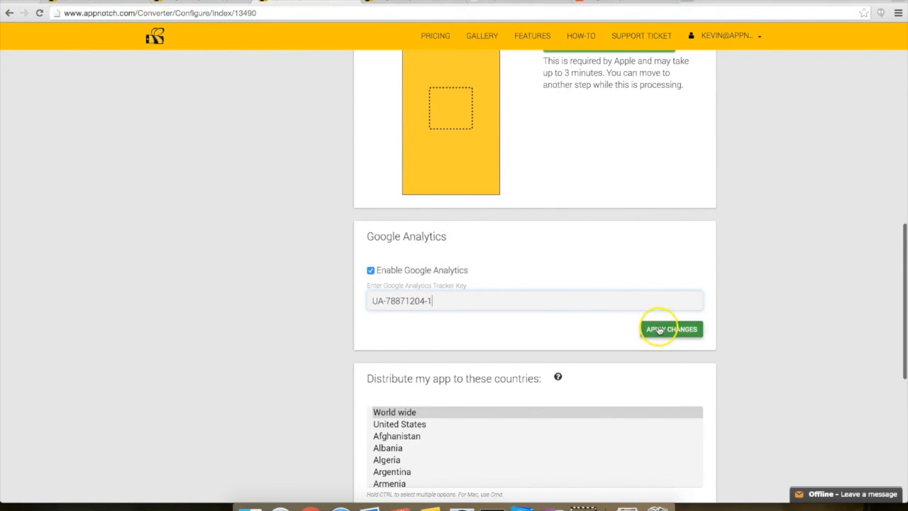
{"action": "scroll", "coordinate": [740, 223], "scroll_direction": "up", "scroll_amount": 1}
{"action": "scroll", "coordinate": [740, 223], "scroll_direction": "down", "scroll_amount": 2}
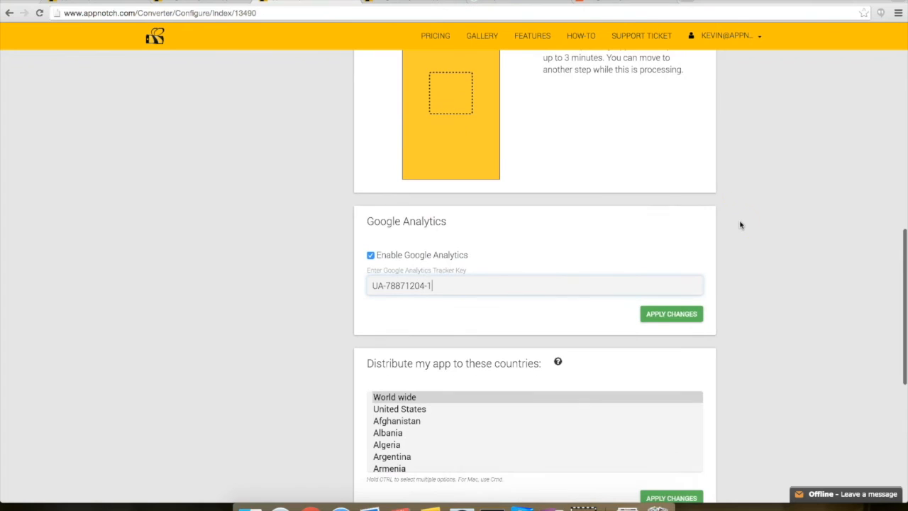
{"action": "scroll", "coordinate": [740, 225], "scroll_direction": "down", "scroll_amount": 1}
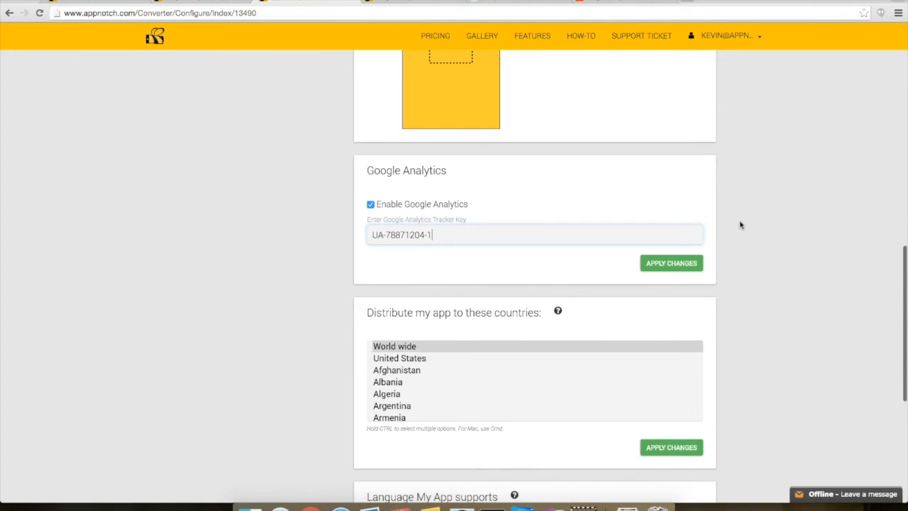
{"action": "scroll", "coordinate": [740, 225], "scroll_direction": "up", "scroll_amount": 1}
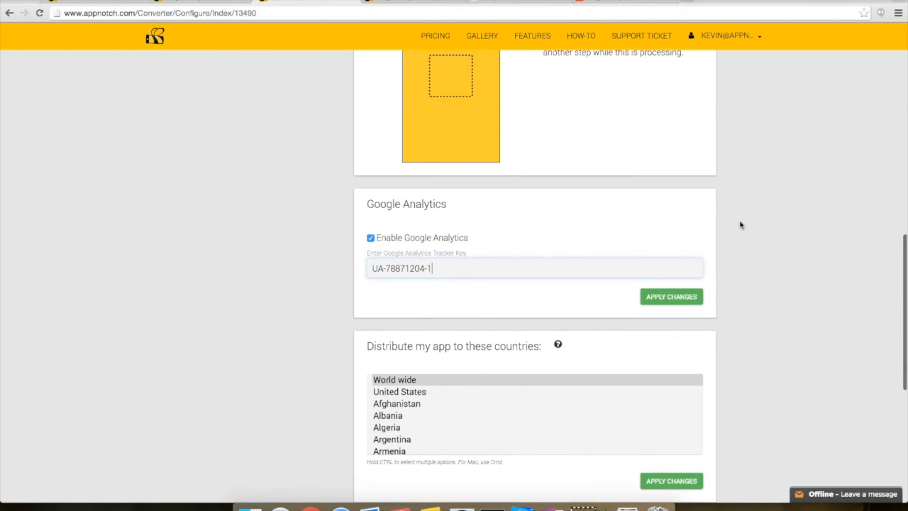
{"action": "left_click", "coordinate": [713, 208]}
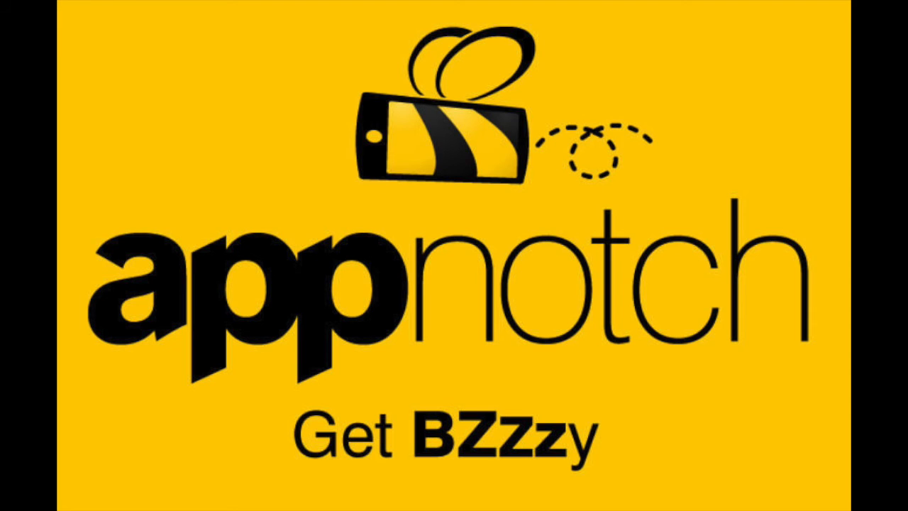